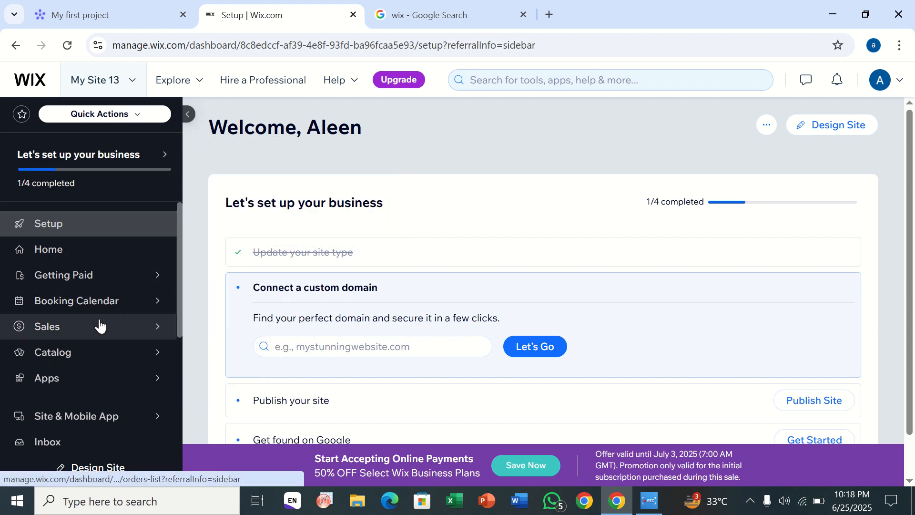
Open the catalog's booking services to add a new service.
{"action": "mouse_move", "coordinate": [100, 353]}
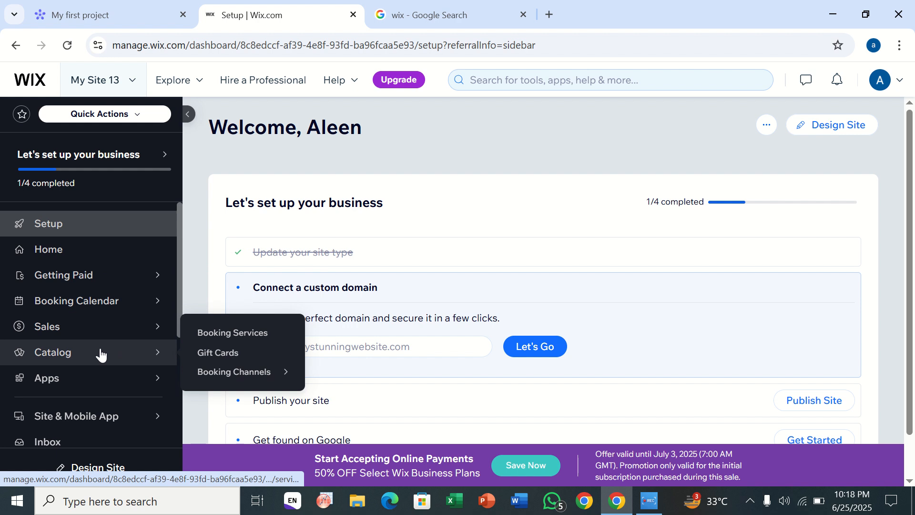
{"action": "left_click", "coordinate": [234, 333]}
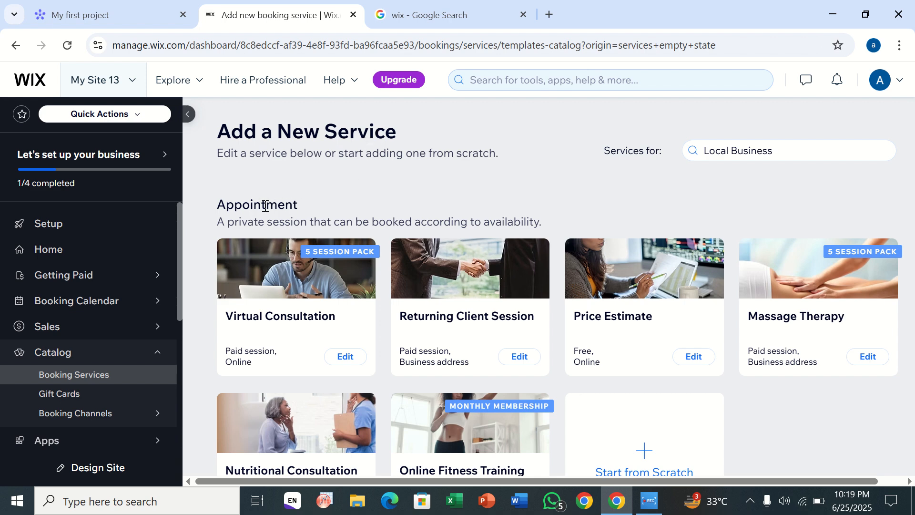
Look through the appointment, class and course service templates available for a local business.
{"action": "scroll", "coordinate": [264, 207], "scroll_direction": "down", "scroll_amount": 2}
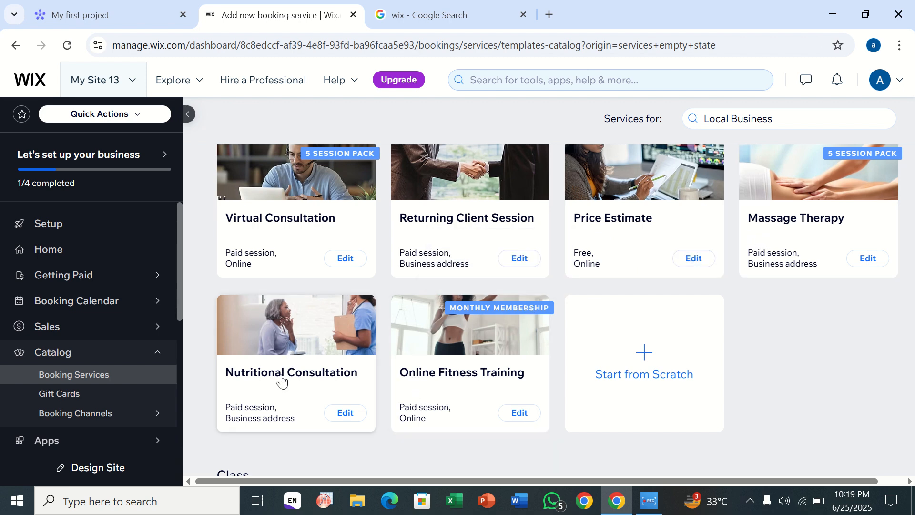
{"action": "scroll", "coordinate": [282, 380], "scroll_direction": "down", "scroll_amount": 4}
{"action": "scroll", "coordinate": [282, 380], "scroll_direction": "down", "scroll_amount": 3}
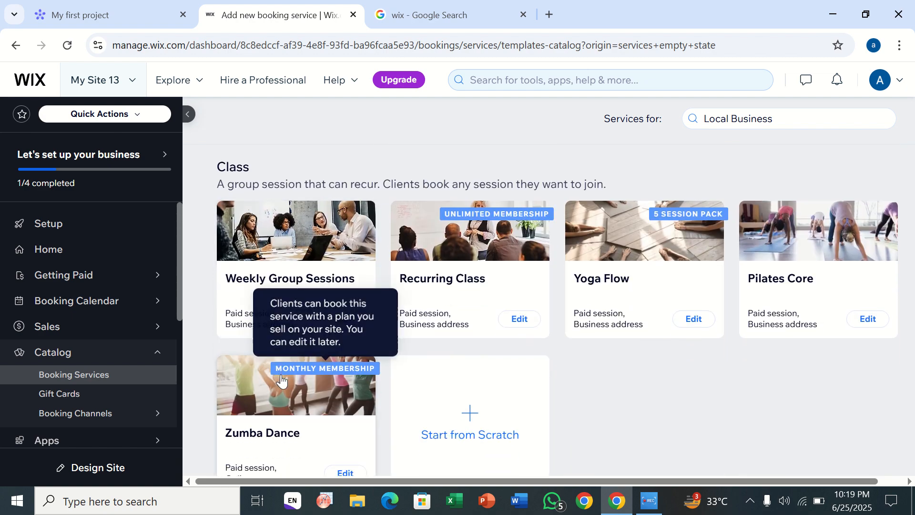
{"action": "scroll", "coordinate": [281, 380], "scroll_direction": "down", "scroll_amount": 3}
{"action": "scroll", "coordinate": [281, 380], "scroll_direction": "up", "scroll_amount": 2}
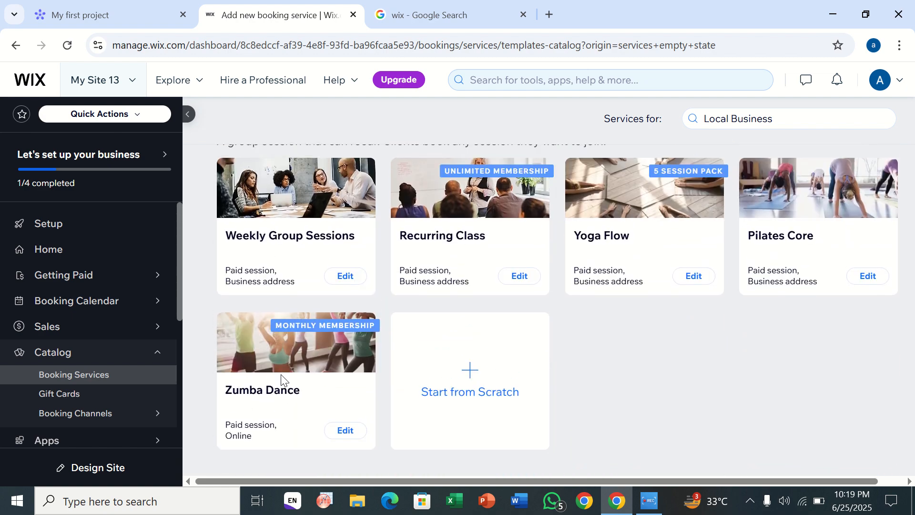
{"action": "scroll", "coordinate": [281, 375], "scroll_direction": "down", "scroll_amount": 1}
{"action": "scroll", "coordinate": [281, 379], "scroll_direction": "down", "scroll_amount": 3}
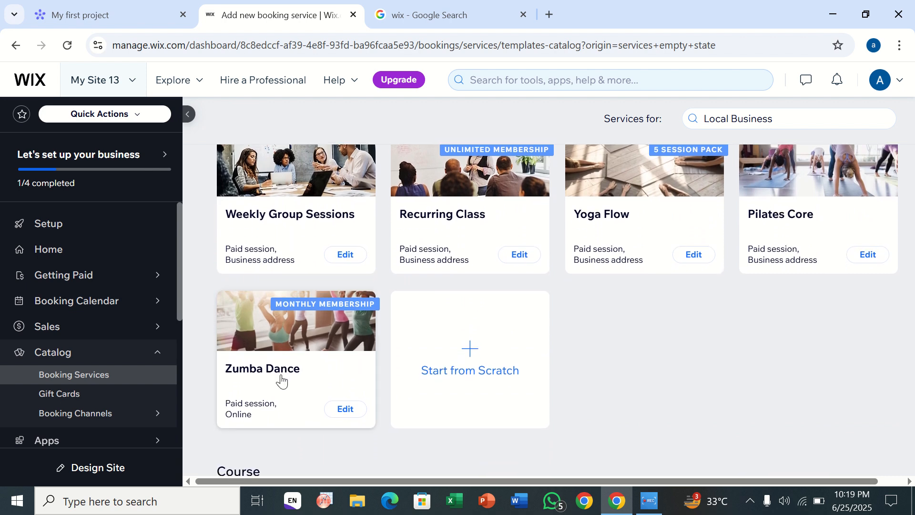
{"action": "scroll", "coordinate": [282, 365], "scroll_direction": "down", "scroll_amount": 5}
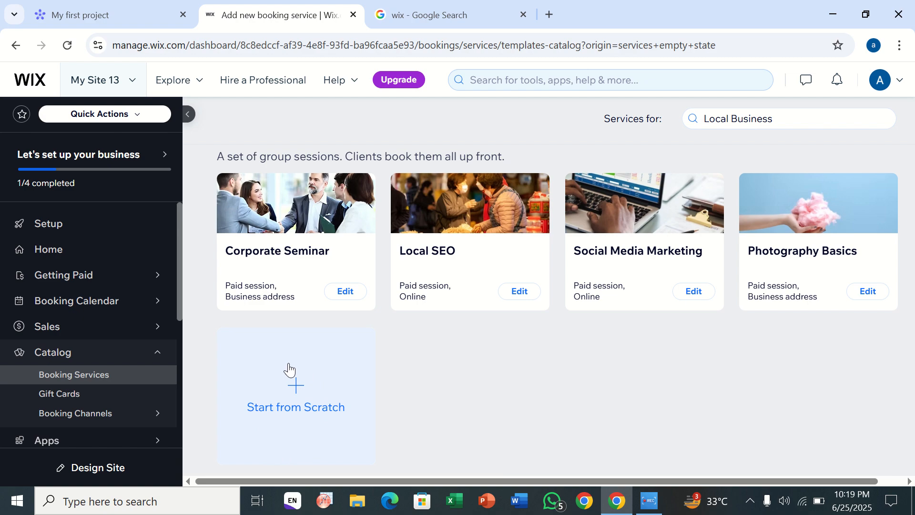
{"action": "scroll", "coordinate": [290, 369], "scroll_direction": "up", "scroll_amount": 10}
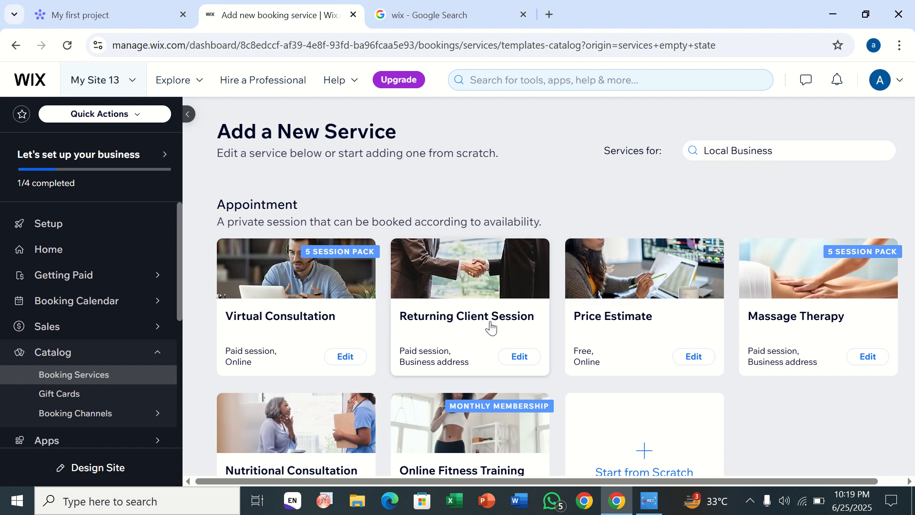
{"action": "scroll", "coordinate": [490, 320], "scroll_direction": "down", "scroll_amount": 3}
{"action": "scroll", "coordinate": [490, 322], "scroll_direction": "up", "scroll_amount": 3}
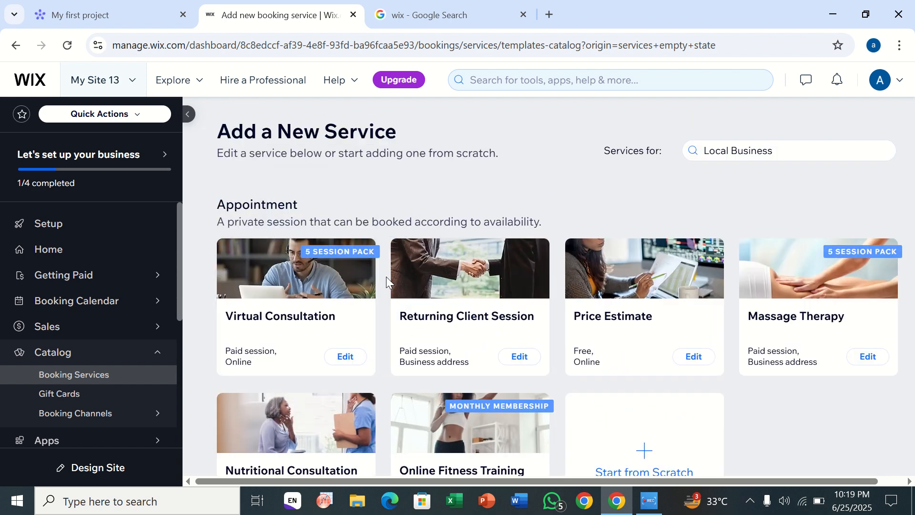
Start a new appointment service from the Virtual Consultation template and go to its duration settings.
{"action": "left_click", "coordinate": [324, 302]}
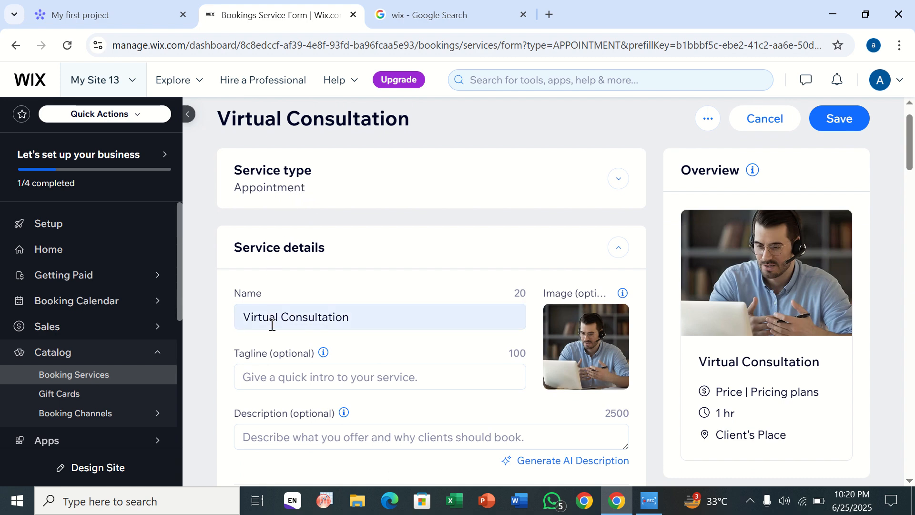
{"action": "scroll", "coordinate": [272, 326], "scroll_direction": "down", "scroll_amount": 3}
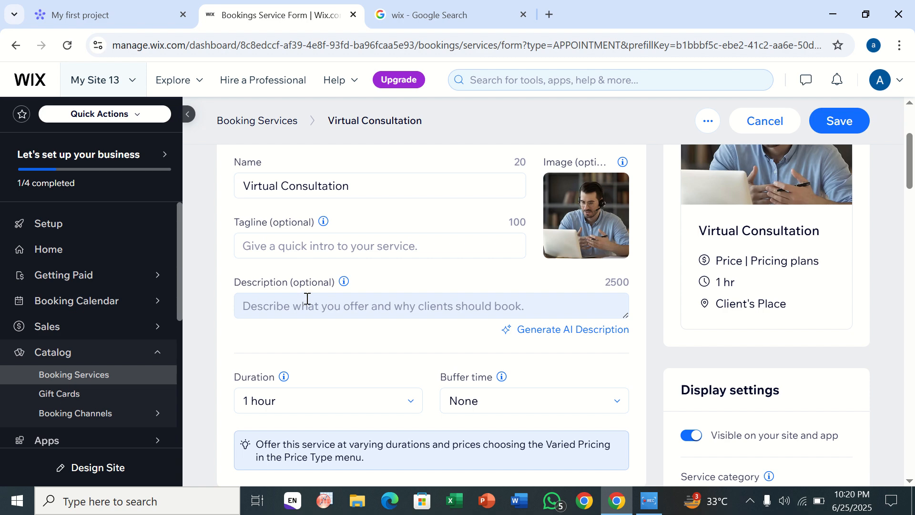
{"action": "scroll", "coordinate": [279, 365], "scroll_direction": "down", "scroll_amount": 3}
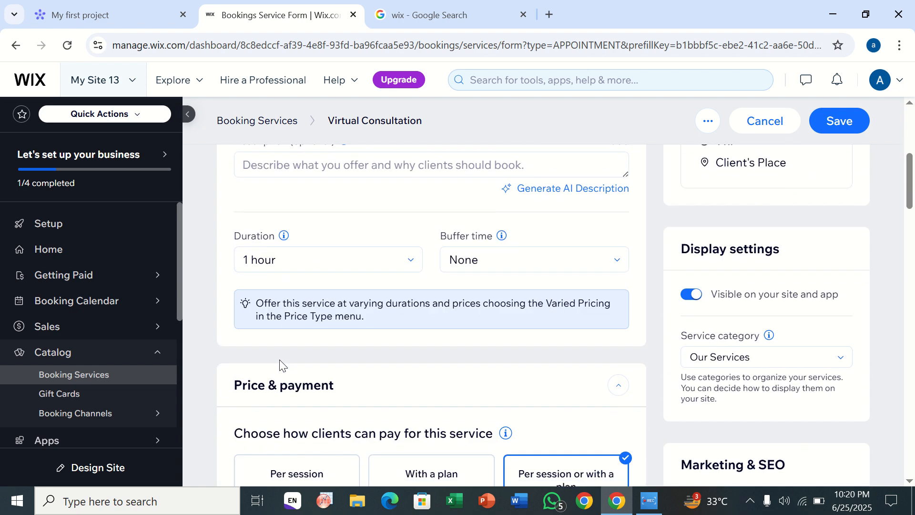
Examine the duration and buffer time choices offered for the Virtual Consultation service.
{"action": "left_click", "coordinate": [414, 257]}
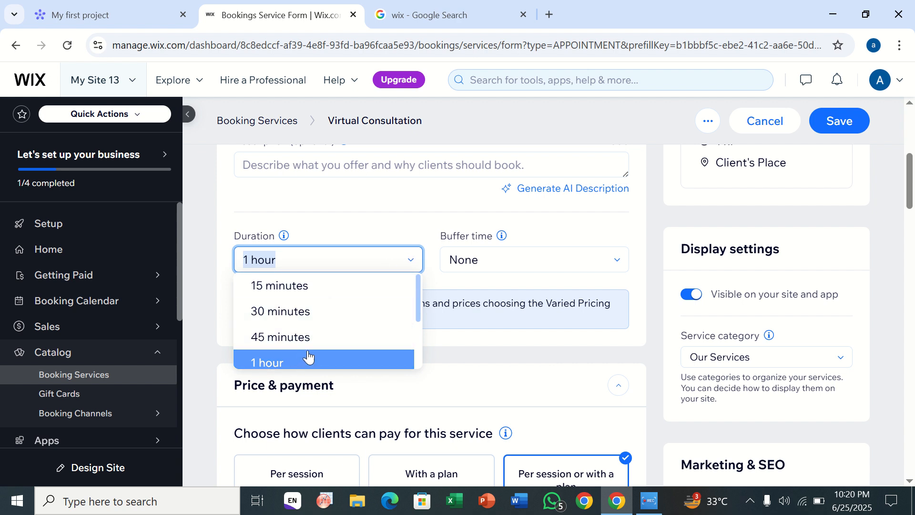
{"action": "scroll", "coordinate": [308, 367], "scroll_direction": "down", "scroll_amount": 2}
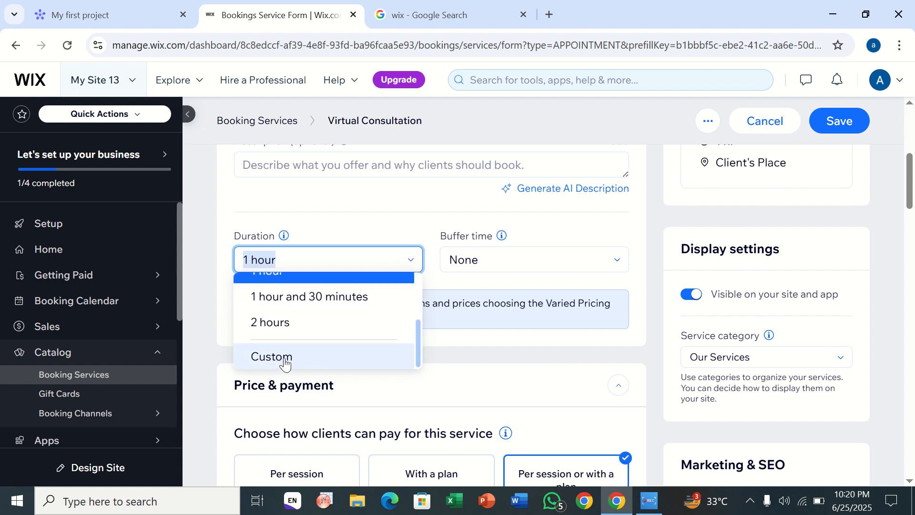
{"action": "left_click", "coordinate": [469, 364]}
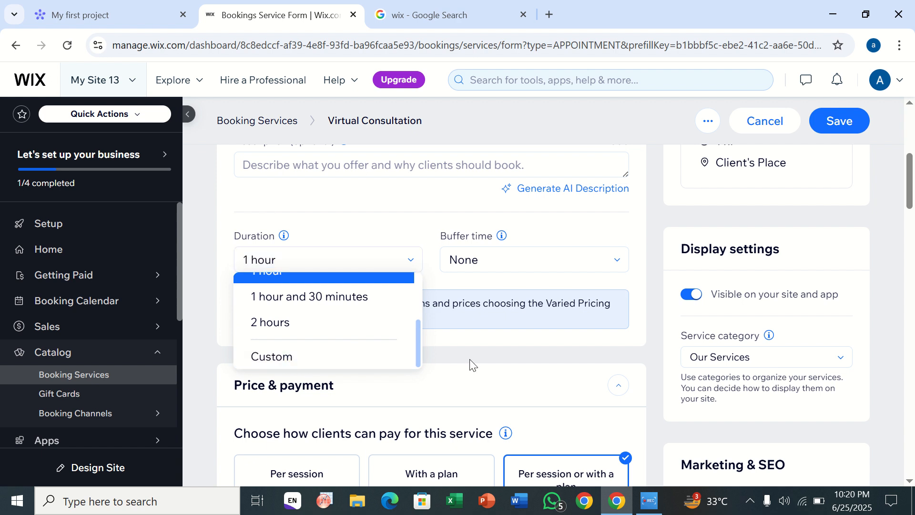
{"action": "left_click", "coordinate": [503, 262]}
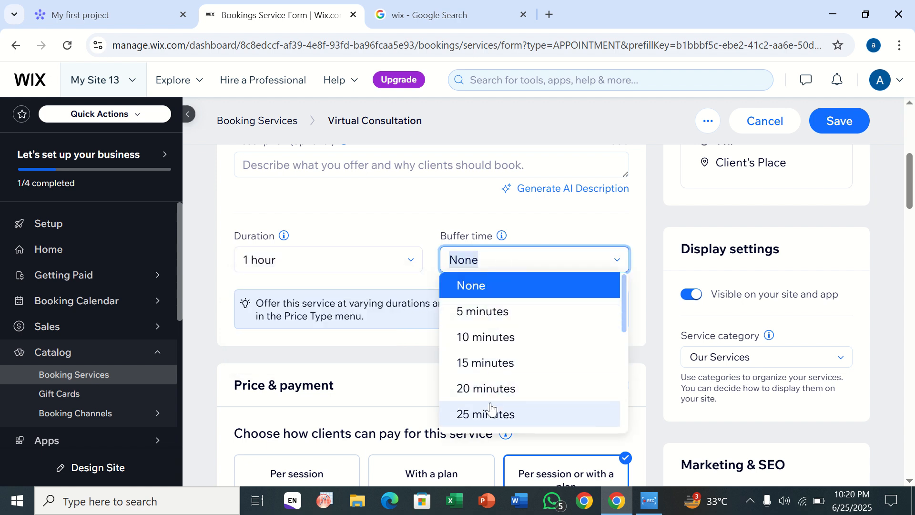
{"action": "scroll", "coordinate": [490, 408], "scroll_direction": "down", "scroll_amount": 5}
{"action": "scroll", "coordinate": [491, 408], "scroll_direction": "up", "scroll_amount": 5}
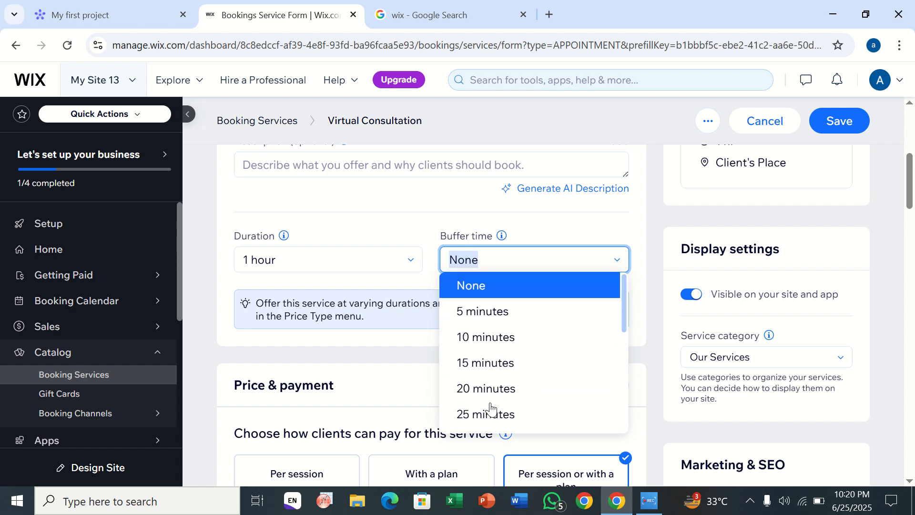
{"action": "left_click", "coordinate": [370, 349]}
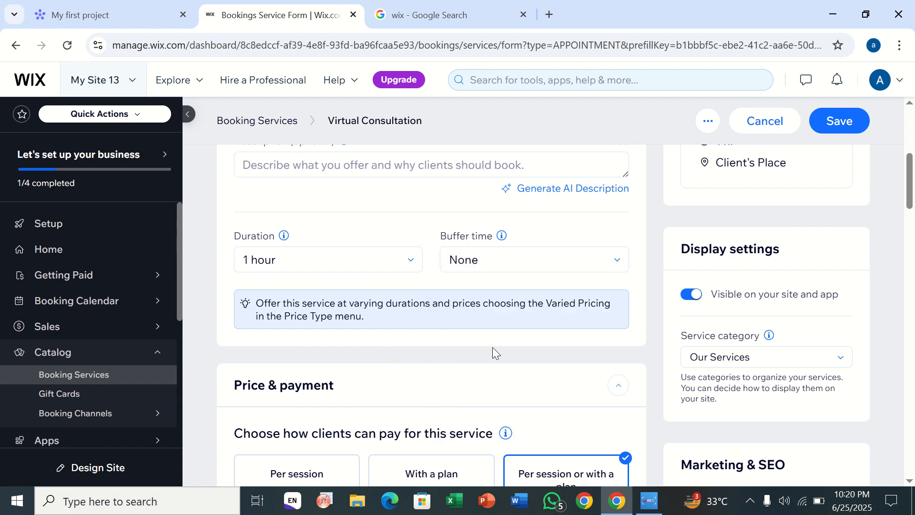
Set the Virtual Consultation's fixed price per session to Rs 2400.
{"action": "scroll", "coordinate": [493, 347], "scroll_direction": "up", "scroll_amount": 4}
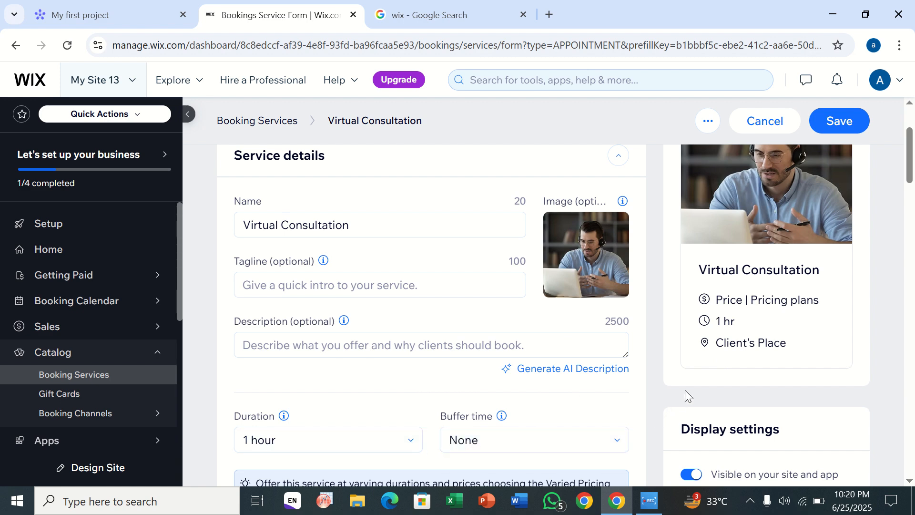
{"action": "scroll", "coordinate": [713, 377], "scroll_direction": "down", "scroll_amount": 6}
{"action": "scroll", "coordinate": [712, 378], "scroll_direction": "down", "scroll_amount": 1}
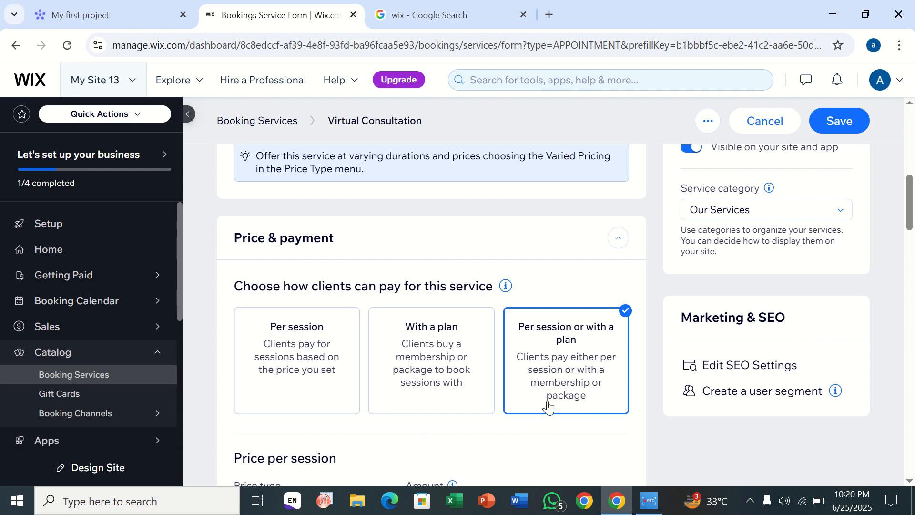
{"action": "scroll", "coordinate": [536, 384], "scroll_direction": "down", "scroll_amount": 4}
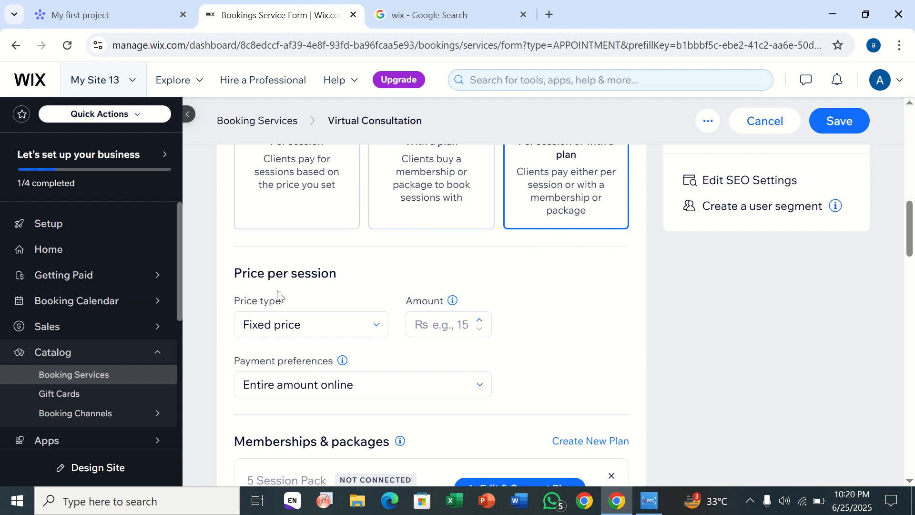
{"action": "double_click", "coordinate": [479, 322]}
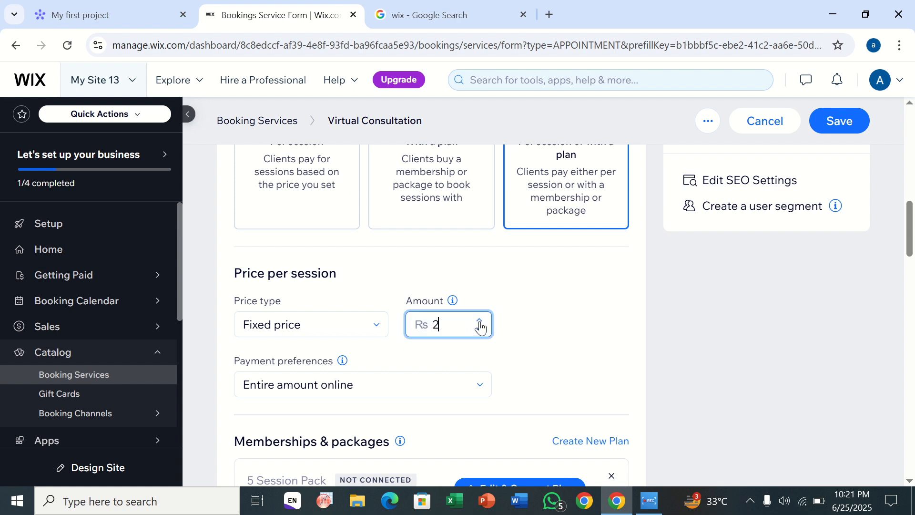
{"action": "double_click", "coordinate": [479, 322]}
{"action": "double_click", "coordinate": [479, 322]}
{"action": "double_click", "coordinate": [479, 322]}
{"action": "triple_click", "coordinate": [480, 322]}
{"action": "triple_click", "coordinate": [479, 322]}
{"action": "triple_click", "coordinate": [479, 323]}
{"action": "triple_click", "coordinate": [480, 322]}
{"action": "triple_click", "coordinate": [480, 322]}
{"action": "left_click", "coordinate": [480, 322]}
{"action": "type", "text": "00"}
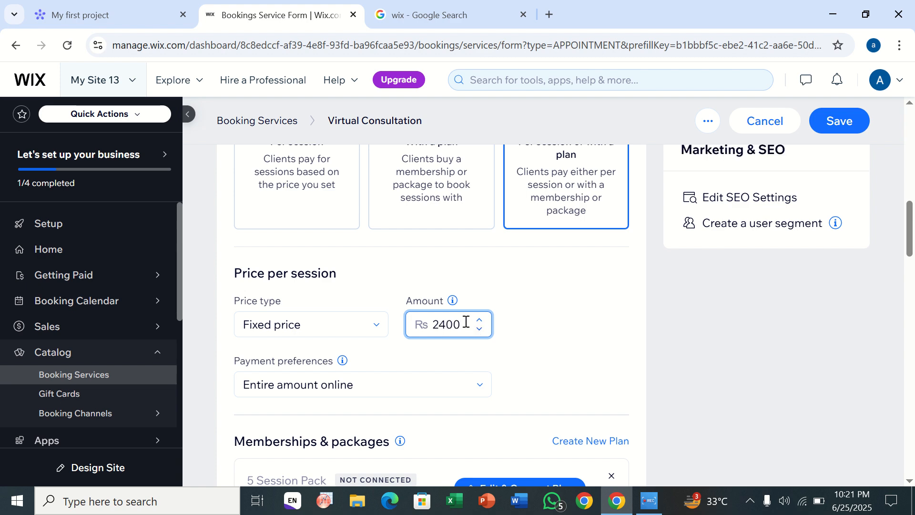
Examine the payment preference choices for the Virtual Consultation service and close the list without picking another one.
{"action": "scroll", "coordinate": [378, 382], "scroll_direction": "down", "scroll_amount": 4}
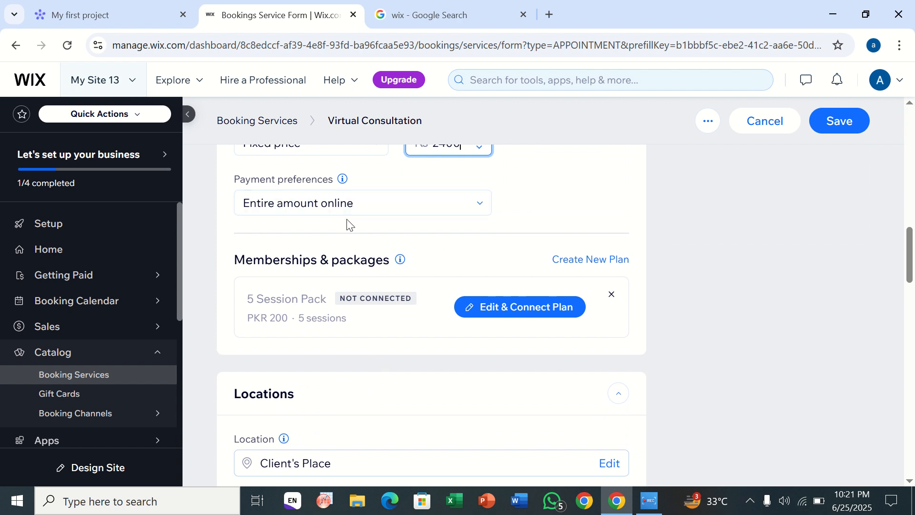
{"action": "left_click", "coordinate": [472, 205]}
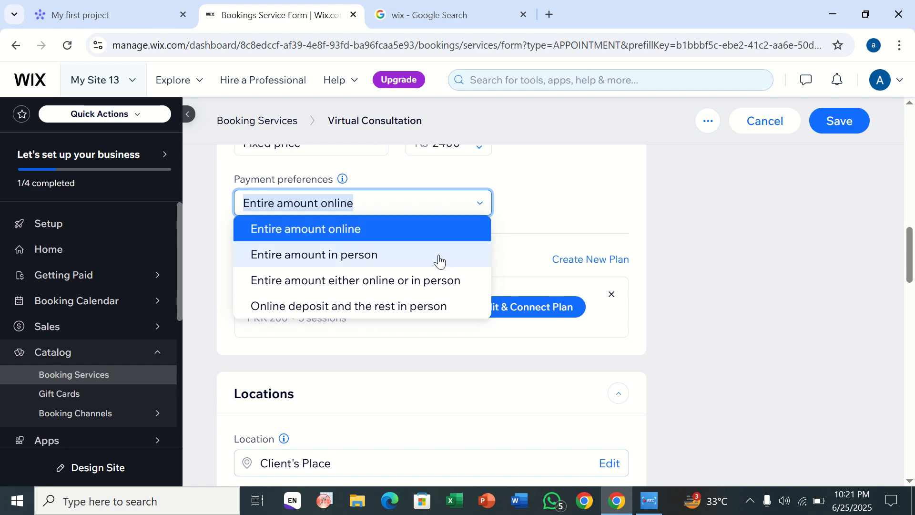
{"action": "scroll", "coordinate": [390, 289], "scroll_direction": "down", "scroll_amount": 1}
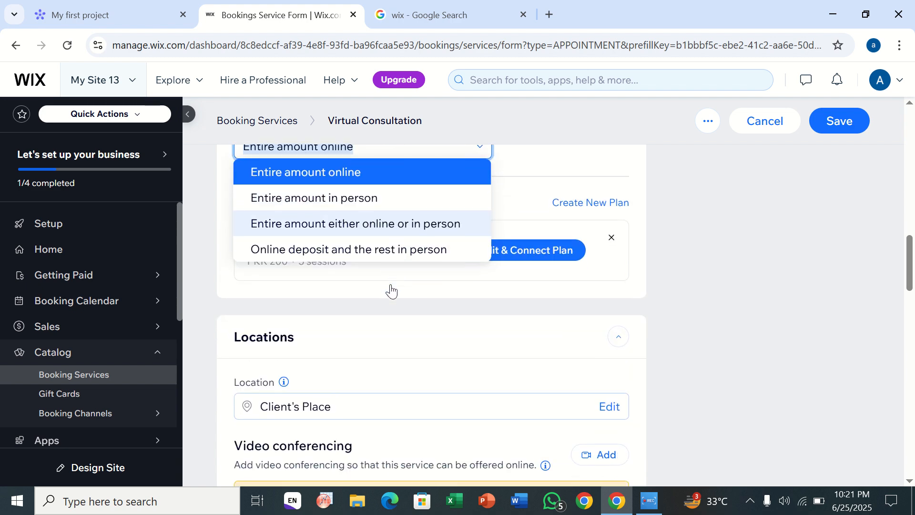
{"action": "scroll", "coordinate": [390, 289], "scroll_direction": "up", "scroll_amount": 2}
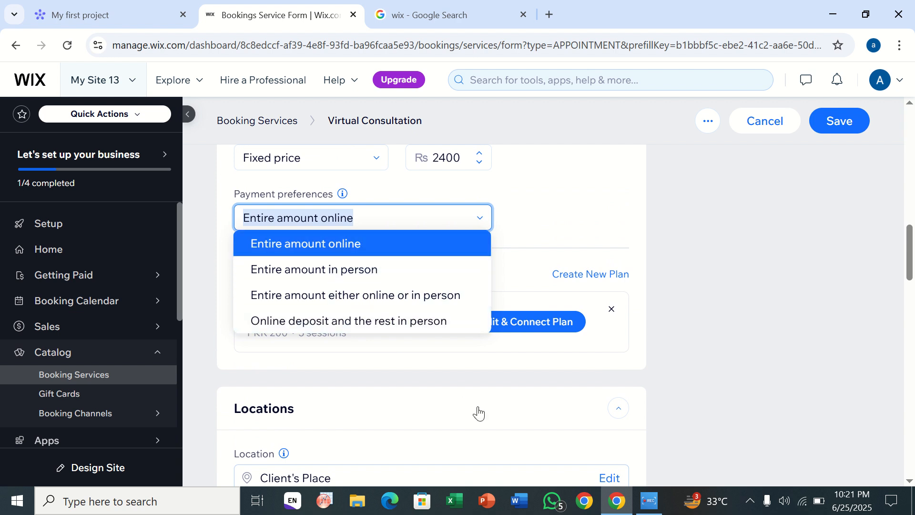
{"action": "left_click", "coordinate": [489, 425]}
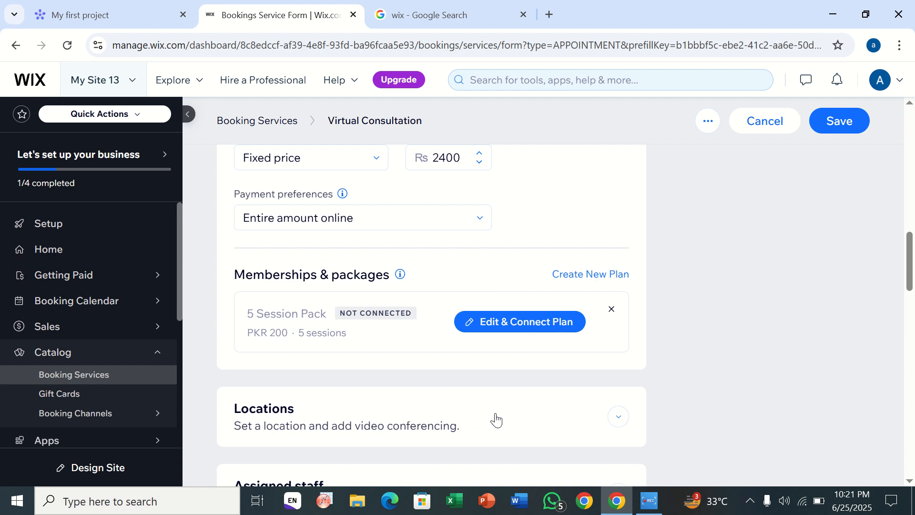
Open package creation from Memberships & packages, review the 5 Session Pack's info and session settings, and close it without saving.
{"action": "left_click", "coordinate": [577, 275]}
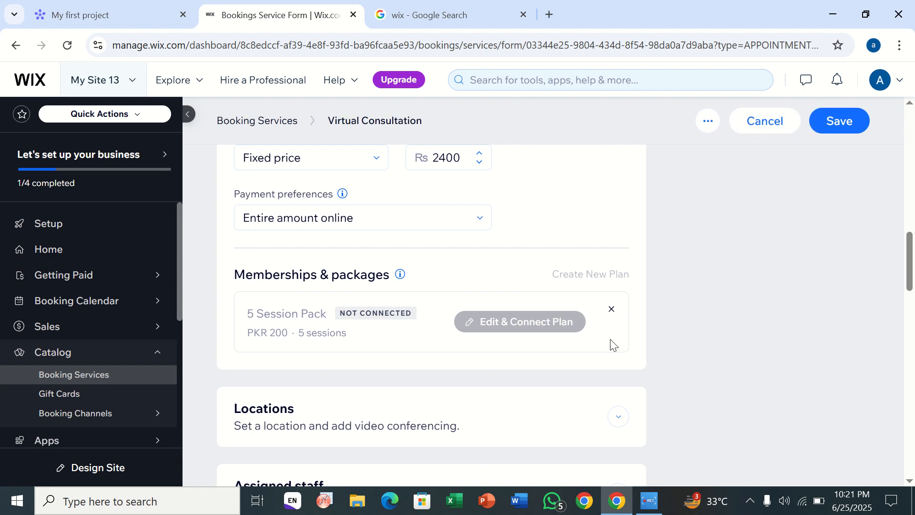
{"action": "scroll", "coordinate": [602, 334], "scroll_direction": "down", "scroll_amount": 4}
{"action": "key", "text": "F5"}
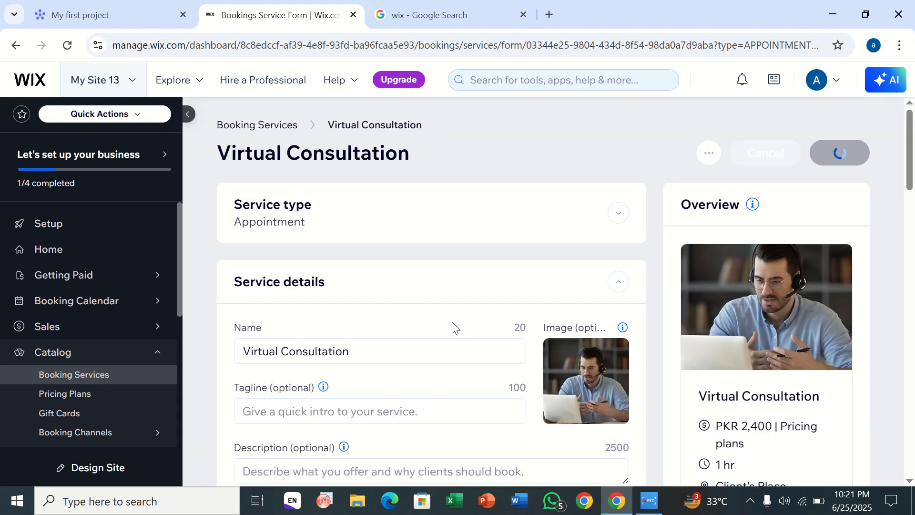
{"action": "scroll", "coordinate": [452, 322], "scroll_direction": "down", "scroll_amount": 3}
{"action": "scroll", "coordinate": [452, 321], "scroll_direction": "down", "scroll_amount": 8}
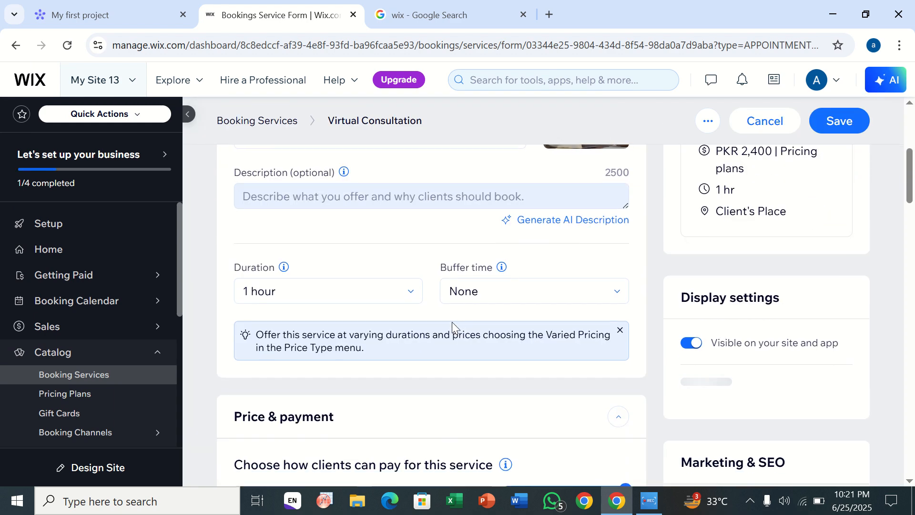
{"action": "left_click", "coordinate": [452, 322]}
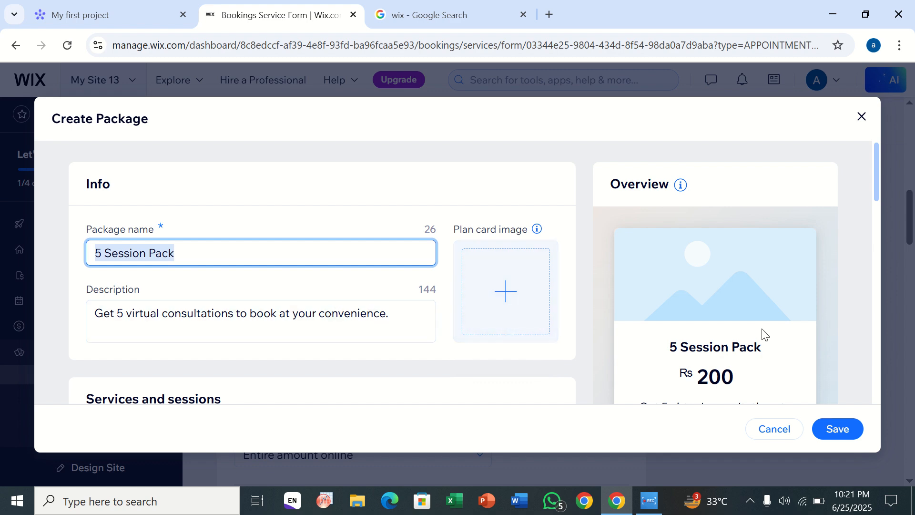
{"action": "scroll", "coordinate": [762, 332], "scroll_direction": "down", "scroll_amount": 4}
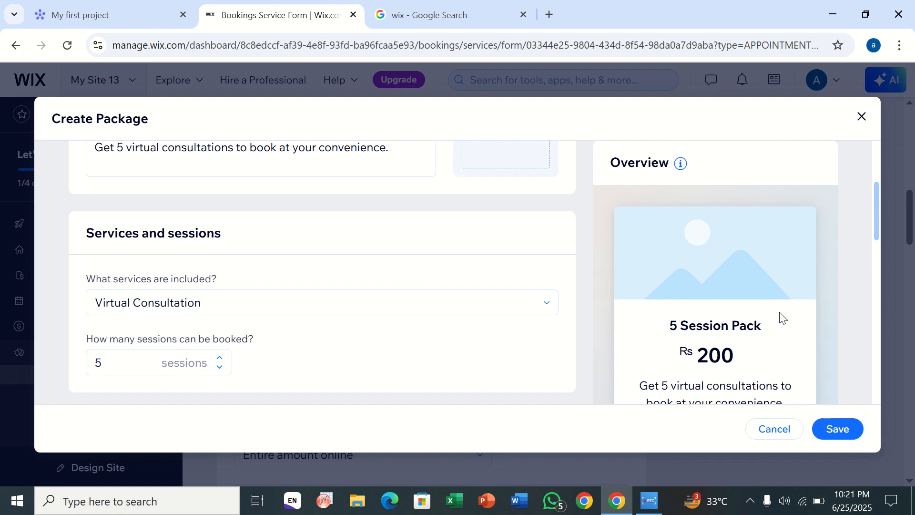
{"action": "left_click", "coordinate": [861, 116]}
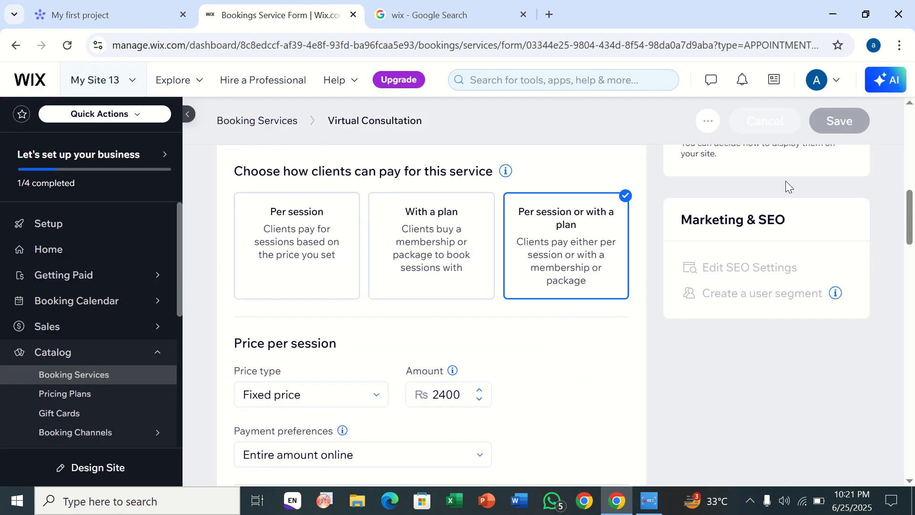
{"action": "scroll", "coordinate": [603, 359], "scroll_direction": "down", "scroll_amount": 1}
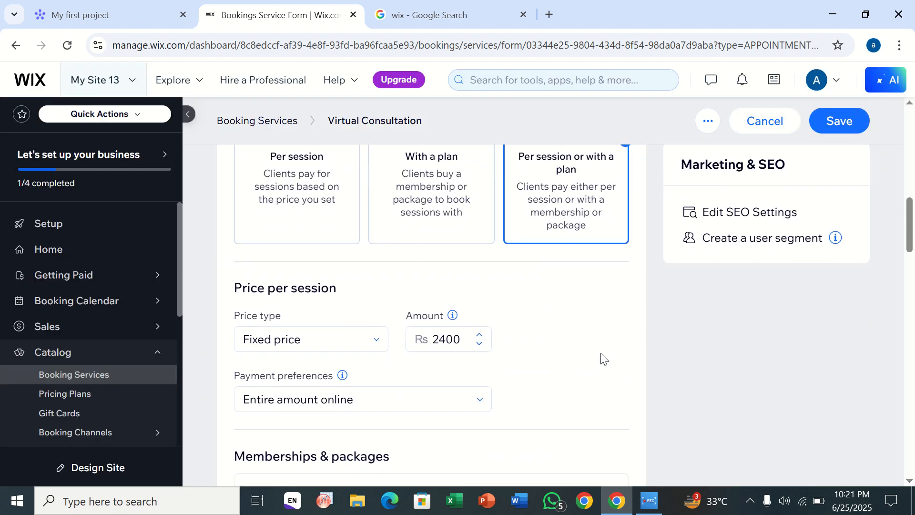
Review the service's payment preference choices again without picking another one, then look over the Memberships & packages section.
{"action": "scroll", "coordinate": [603, 358], "scroll_direction": "down", "scroll_amount": 2}
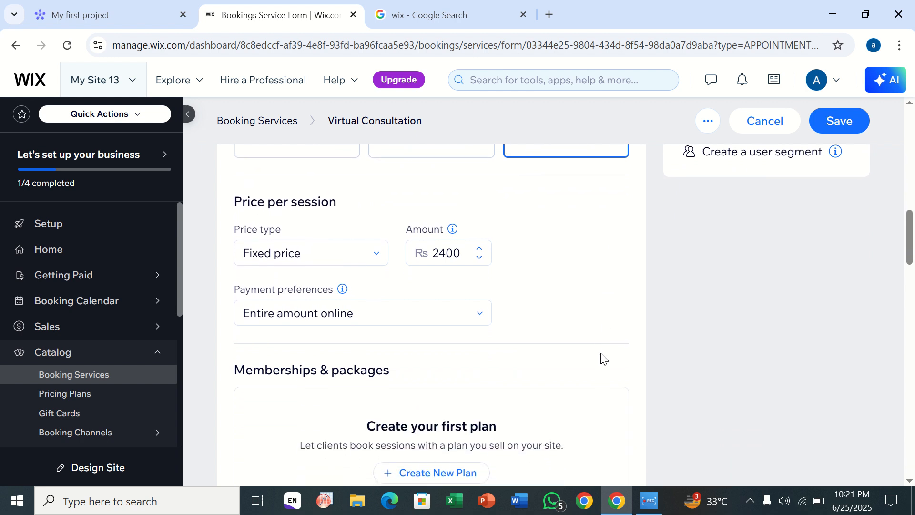
{"action": "left_click", "coordinate": [470, 318]}
{"action": "left_click", "coordinate": [625, 403]}
{"action": "scroll", "coordinate": [624, 403], "scroll_direction": "down", "scroll_amount": 3}
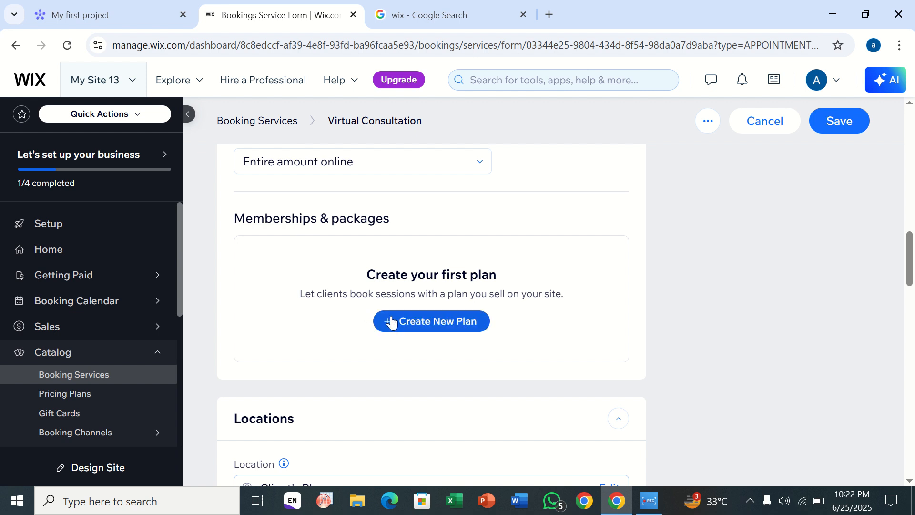
Open the Virtual Consultation's location choices, review them and close the dialog without saving.
{"action": "scroll", "coordinate": [365, 366], "scroll_direction": "down", "scroll_amount": 3}
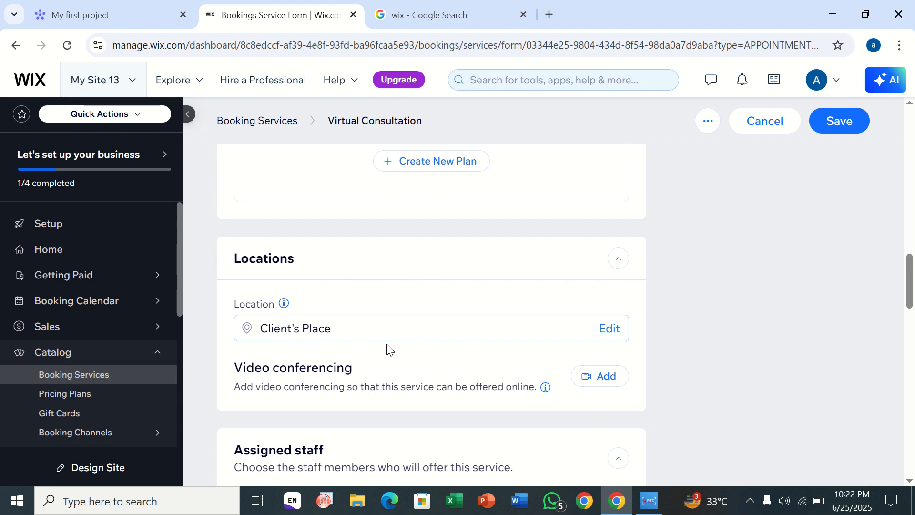
{"action": "left_click", "coordinate": [525, 334]}
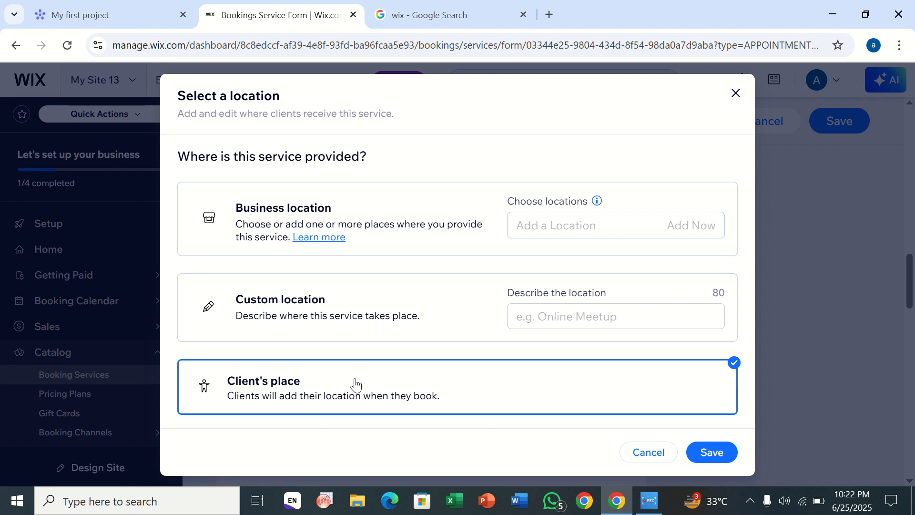
{"action": "left_click", "coordinate": [737, 93]}
Examine the Virtual Consultation's assigned staff, resources & rooms, images and booking preferences, including its policy, form and request settings.
{"action": "scroll", "coordinate": [651, 156], "scroll_direction": "down", "scroll_amount": 2}
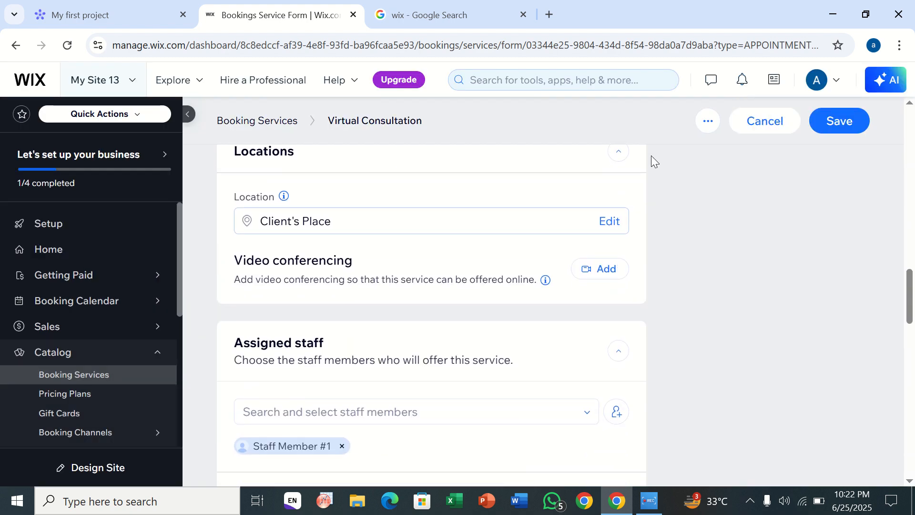
{"action": "scroll", "coordinate": [433, 354], "scroll_direction": "down", "scroll_amount": 4}
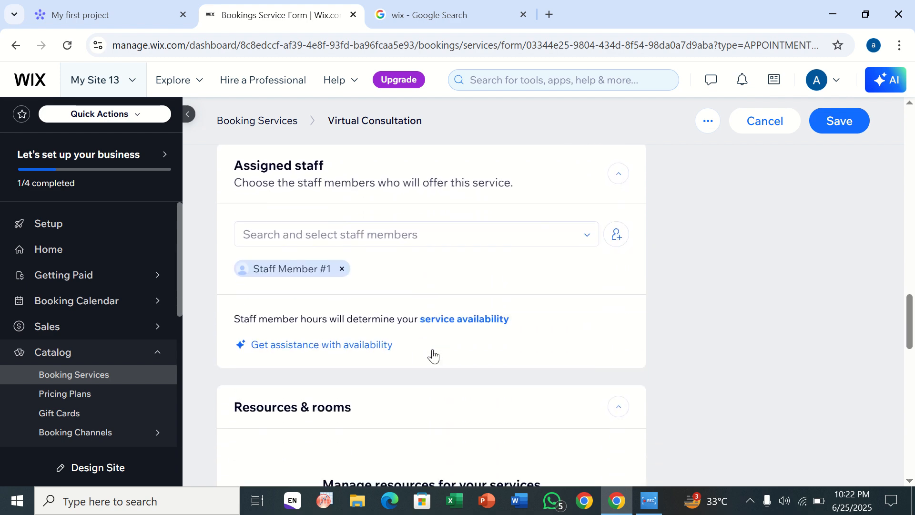
{"action": "scroll", "coordinate": [433, 349], "scroll_direction": "down", "scroll_amount": 3}
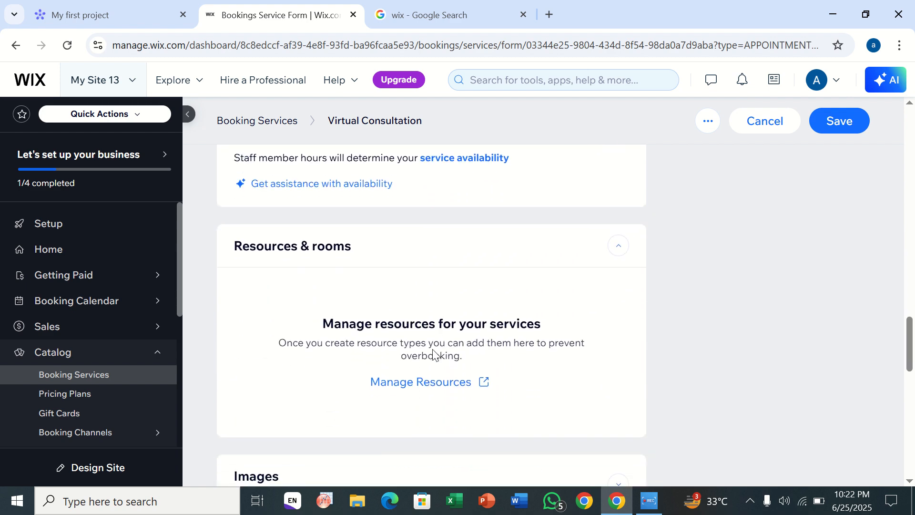
{"action": "scroll", "coordinate": [433, 350], "scroll_direction": "down", "scroll_amount": 2}
{"action": "scroll", "coordinate": [433, 348], "scroll_direction": "down", "scroll_amount": 2}
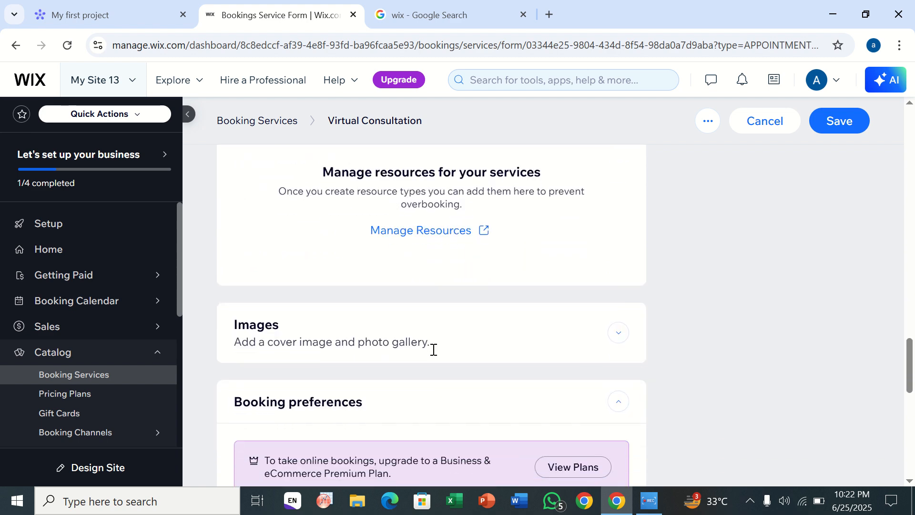
{"action": "scroll", "coordinate": [433, 353], "scroll_direction": "down", "scroll_amount": 3}
{"action": "scroll", "coordinate": [432, 356], "scroll_direction": "down", "scroll_amount": 3}
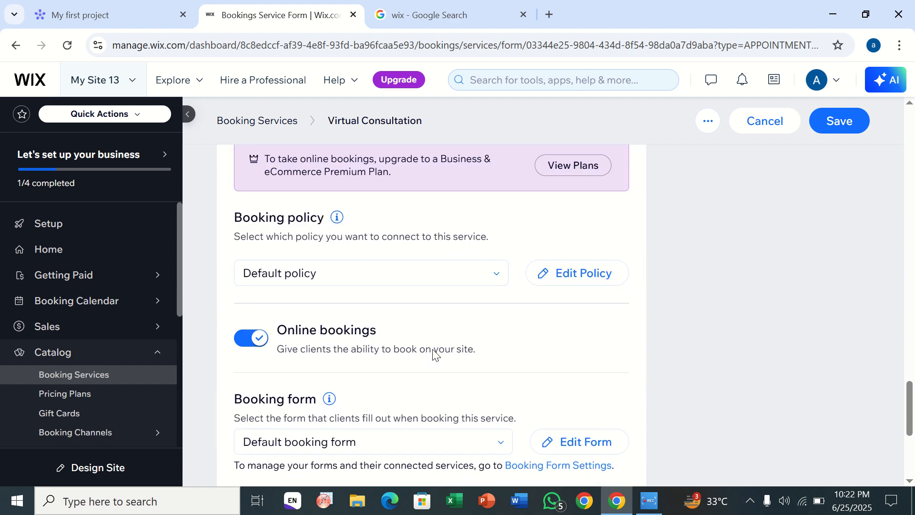
{"action": "scroll", "coordinate": [434, 355], "scroll_direction": "down", "scroll_amount": 1}
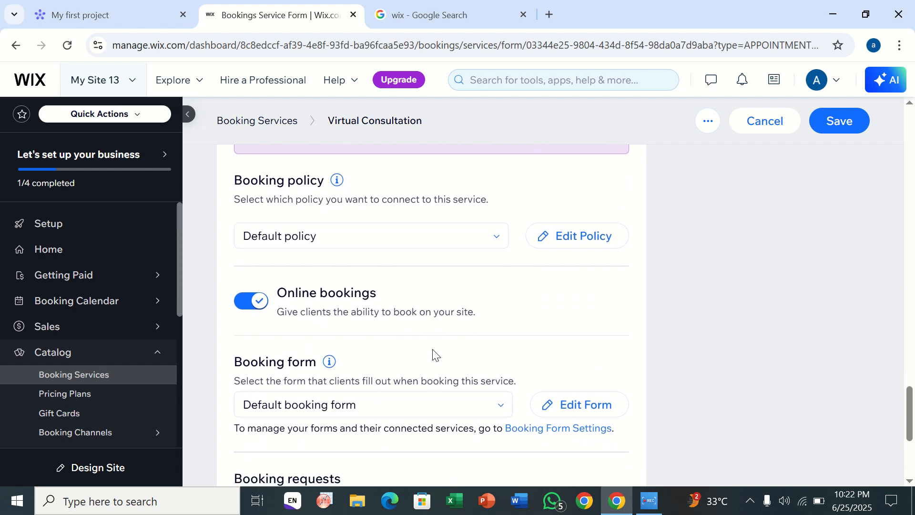
{"action": "scroll", "coordinate": [434, 355], "scroll_direction": "down", "scroll_amount": 2}
{"action": "scroll", "coordinate": [434, 355], "scroll_direction": "down", "scroll_amount": 3}
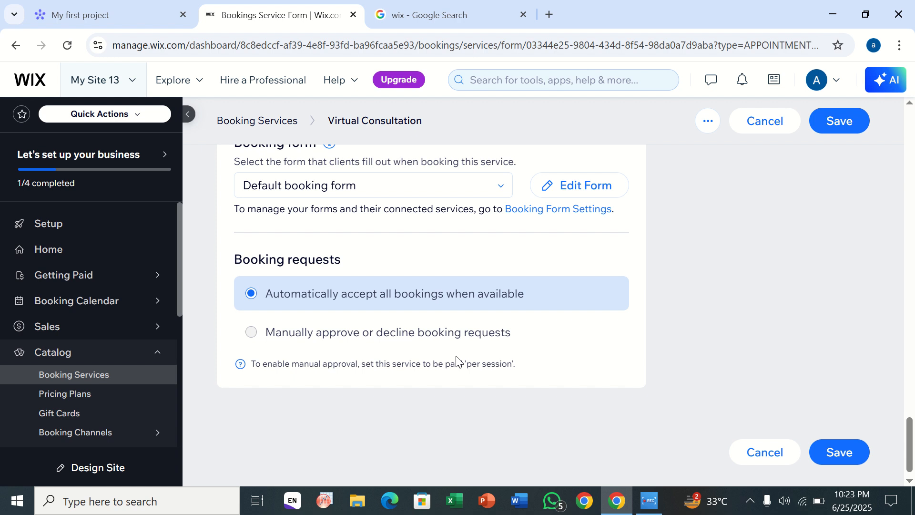
{"action": "scroll", "coordinate": [457, 362], "scroll_direction": "up", "scroll_amount": 15}
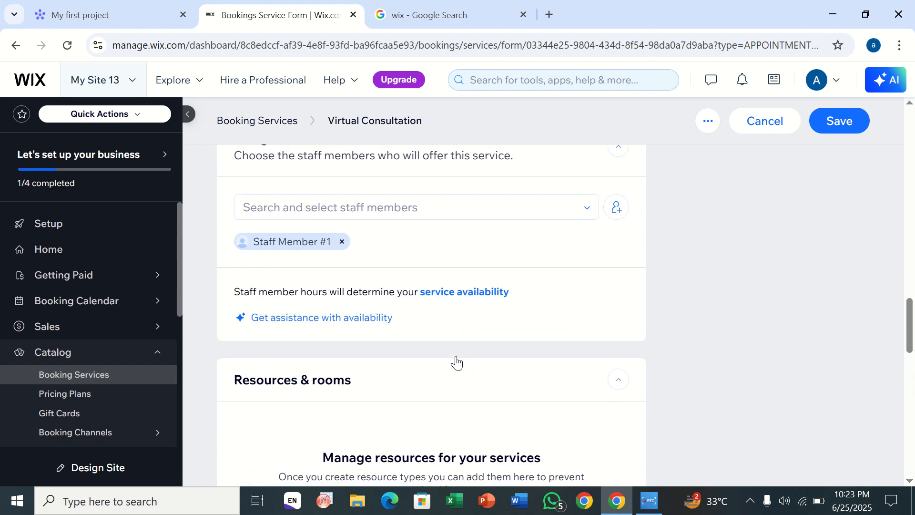
{"action": "scroll", "coordinate": [456, 362], "scroll_direction": "up", "scroll_amount": 2}
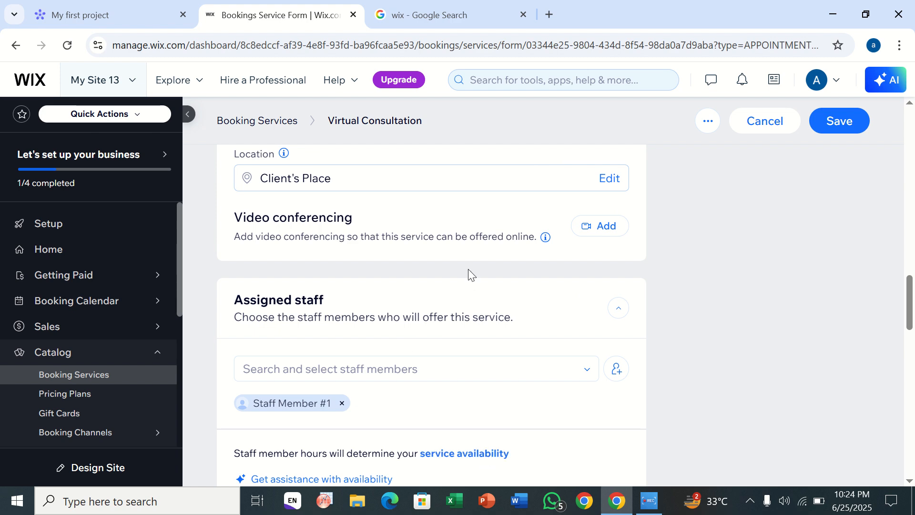
{"action": "scroll", "coordinate": [467, 274], "scroll_direction": "down", "scroll_amount": 10}
{"action": "scroll", "coordinate": [429, 253], "scroll_direction": "up", "scroll_amount": 2}
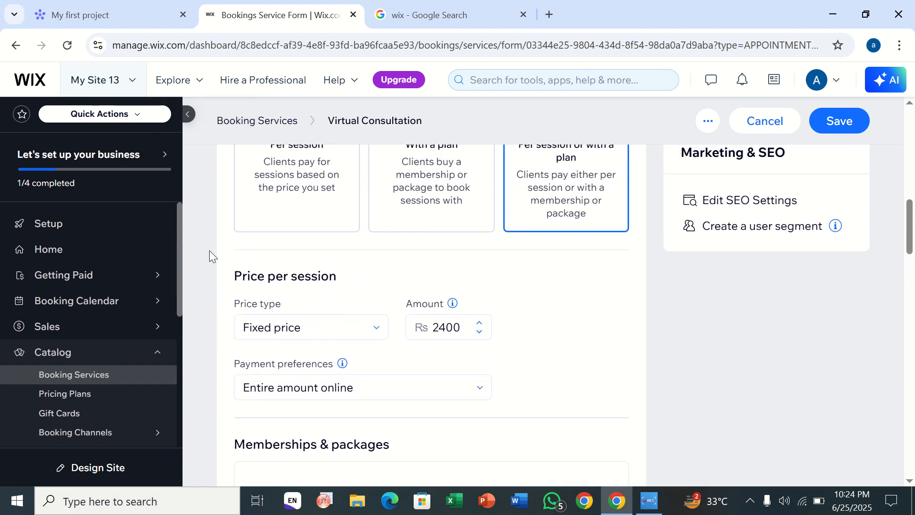
Open the site's Booking Integrations page and examine the Facebook, Instagram, Google and Hopp - Link in Bio booking channels.
{"action": "left_click", "coordinate": [150, 393]}
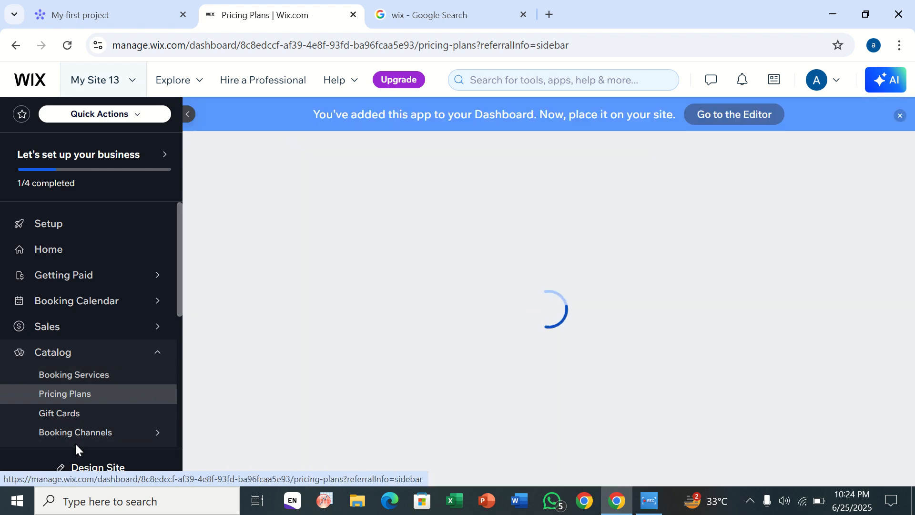
{"action": "mouse_move", "coordinate": [76, 438]}
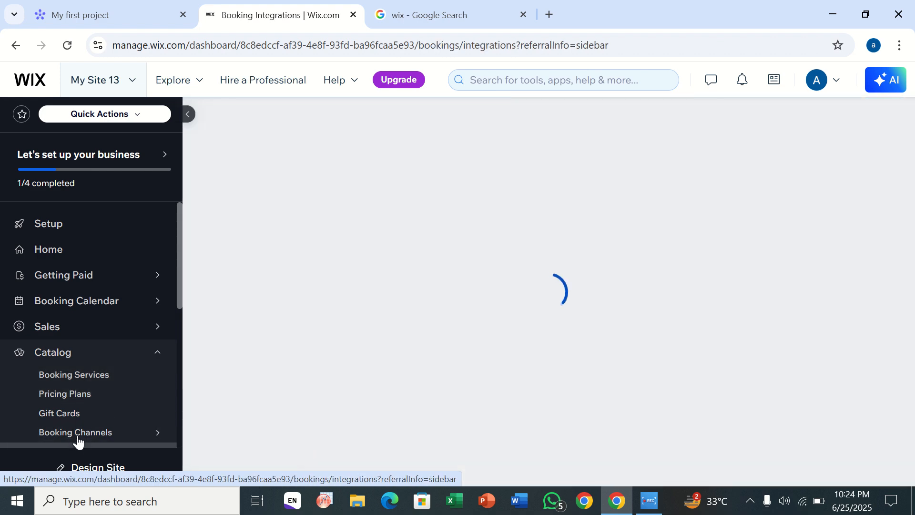
{"action": "scroll", "coordinate": [394, 315], "scroll_direction": "down", "scroll_amount": 4}
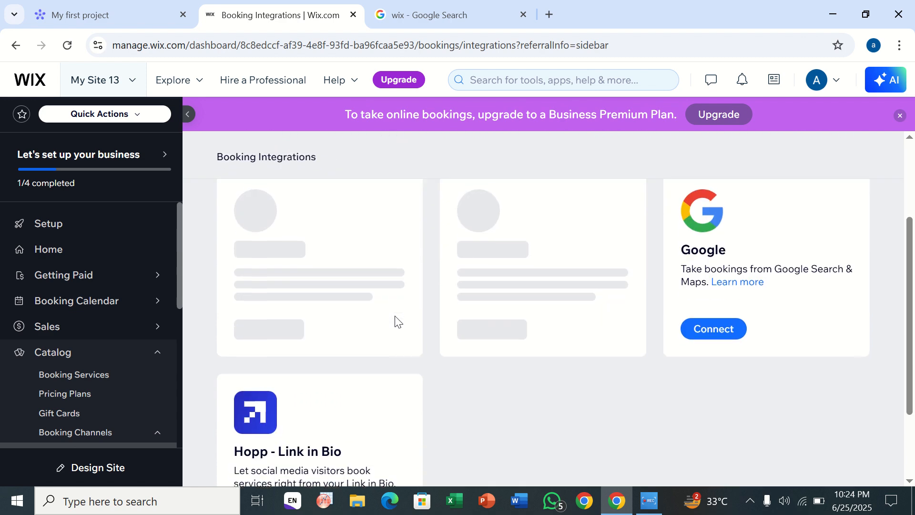
{"action": "scroll", "coordinate": [395, 316], "scroll_direction": "up", "scroll_amount": 3}
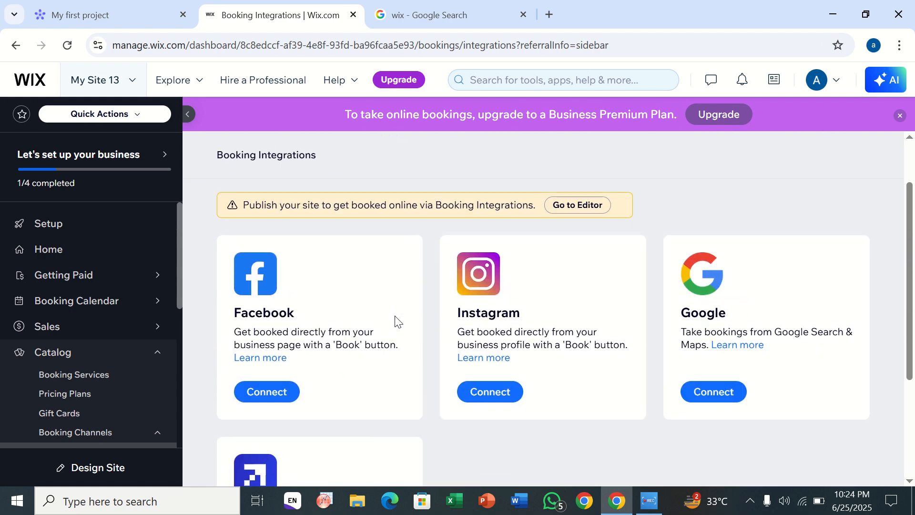
{"action": "scroll", "coordinate": [394, 315], "scroll_direction": "up", "scroll_amount": 1}
{"action": "scroll", "coordinate": [395, 316], "scroll_direction": "down", "scroll_amount": 1}
{"action": "scroll", "coordinate": [394, 315], "scroll_direction": "up", "scroll_amount": 1}
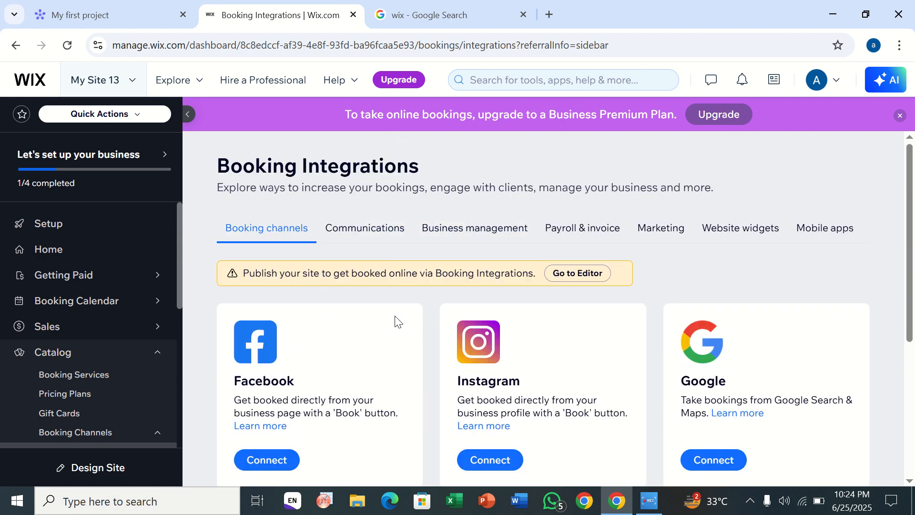
{"action": "scroll", "coordinate": [395, 316], "scroll_direction": "down", "scroll_amount": 1}
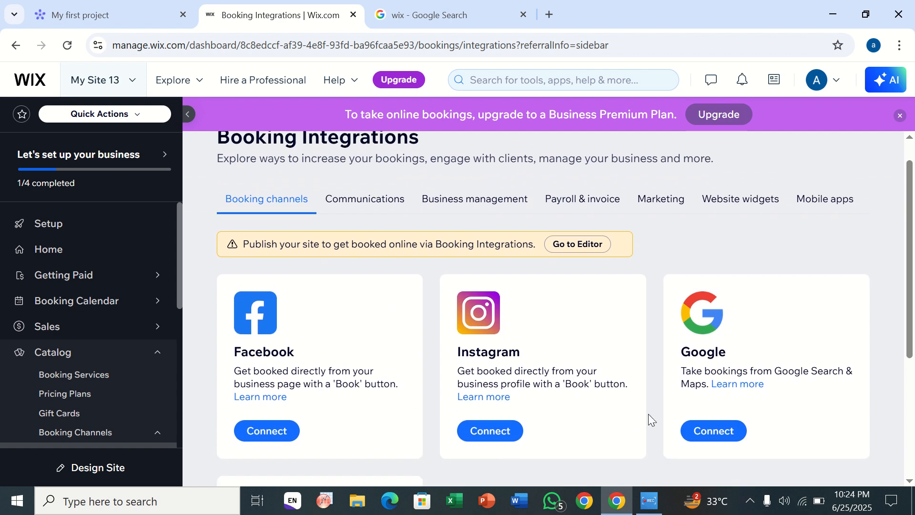
{"action": "scroll", "coordinate": [699, 396], "scroll_direction": "down", "scroll_amount": 2}
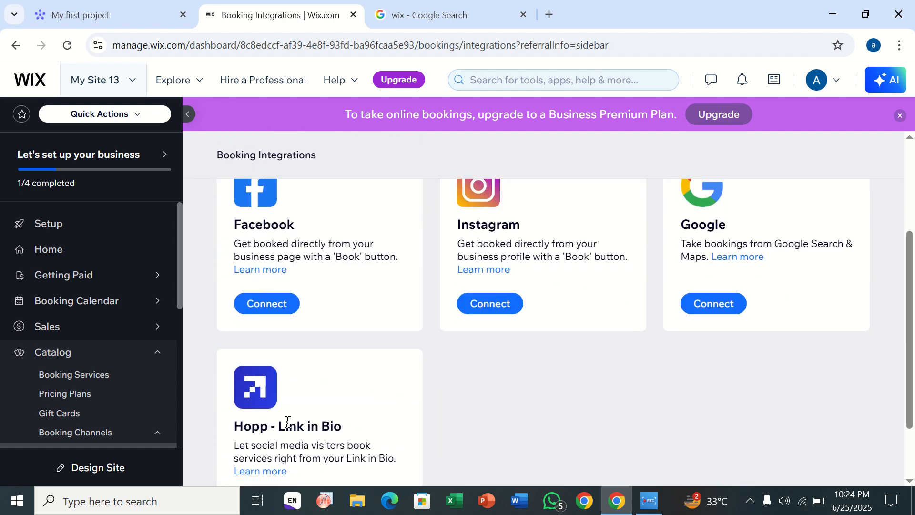
{"action": "scroll", "coordinate": [376, 392], "scroll_direction": "up", "scroll_amount": 3}
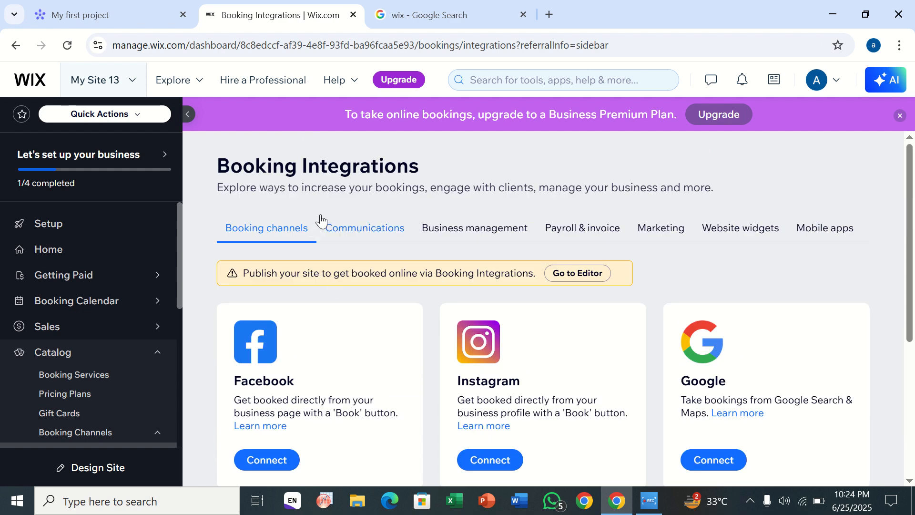
Look through the Communications, Business management, Payroll & invoice, Marketing, Website widgets and Mobile apps integration categories.
{"action": "left_click", "coordinate": [333, 227]}
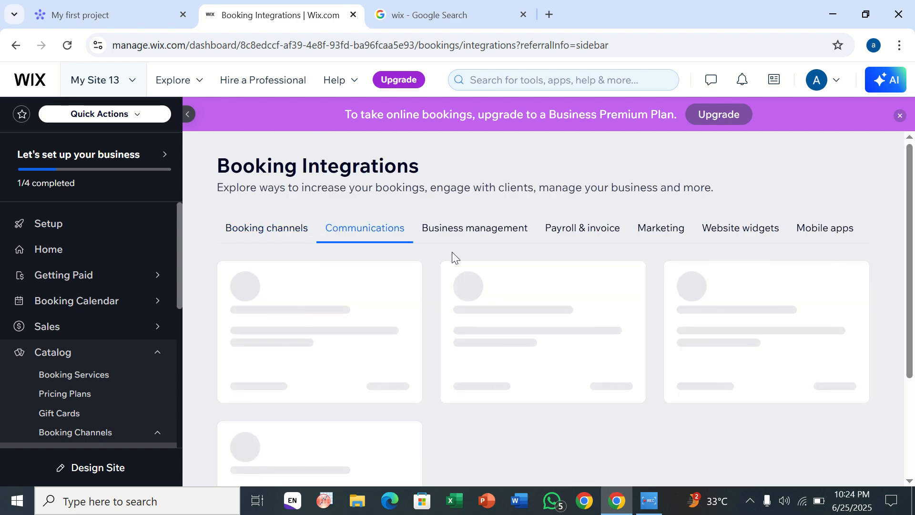
{"action": "left_click", "coordinate": [566, 231]}
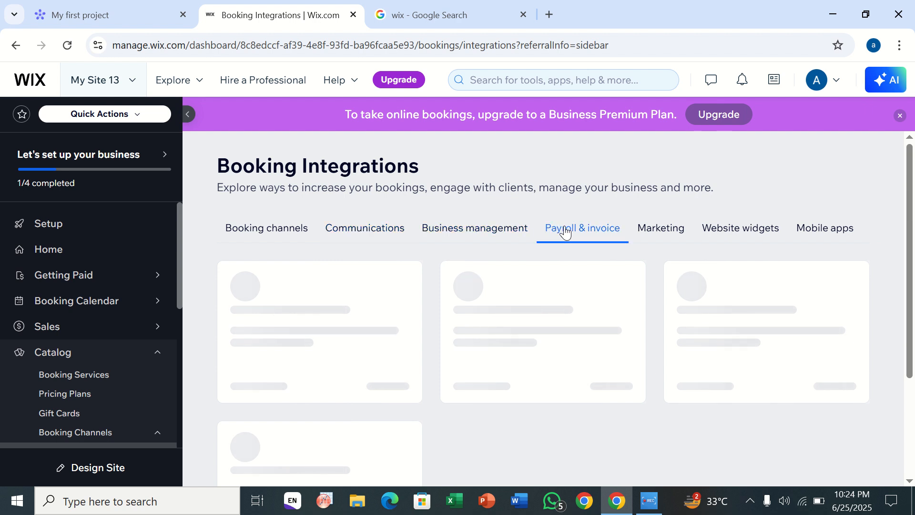
{"action": "left_click", "coordinate": [636, 234]}
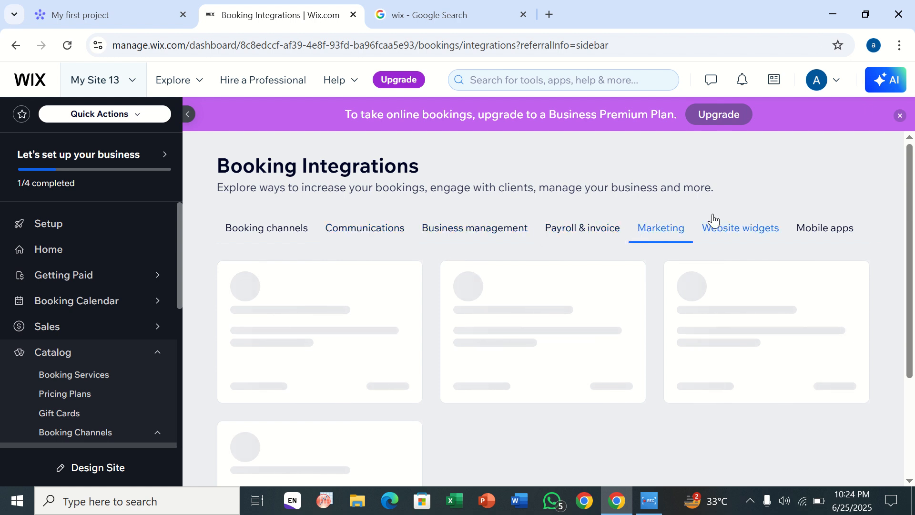
{"action": "left_click", "coordinate": [714, 222]}
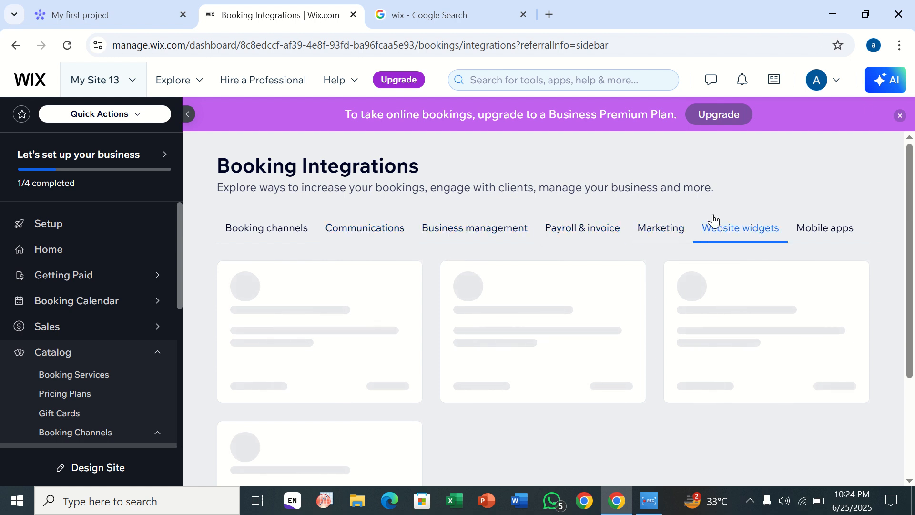
{"action": "left_click", "coordinate": [808, 231]}
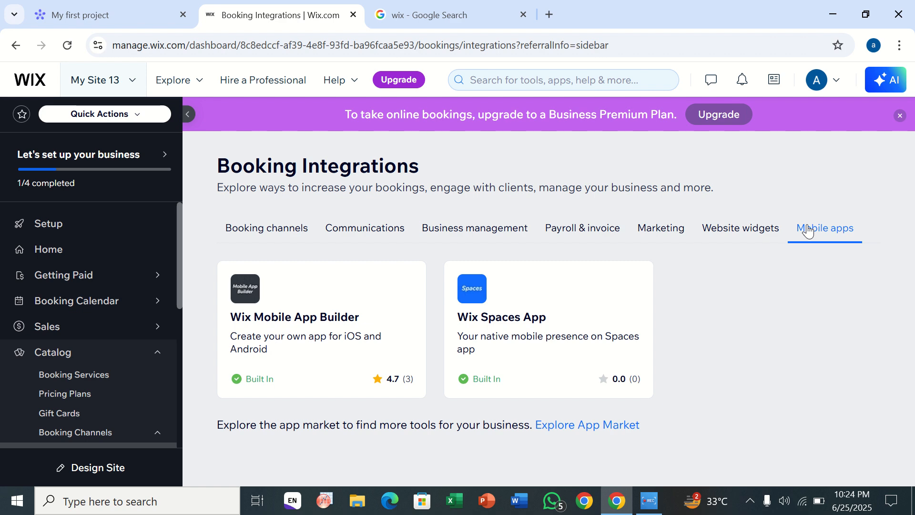
{"action": "left_click", "coordinate": [256, 232]}
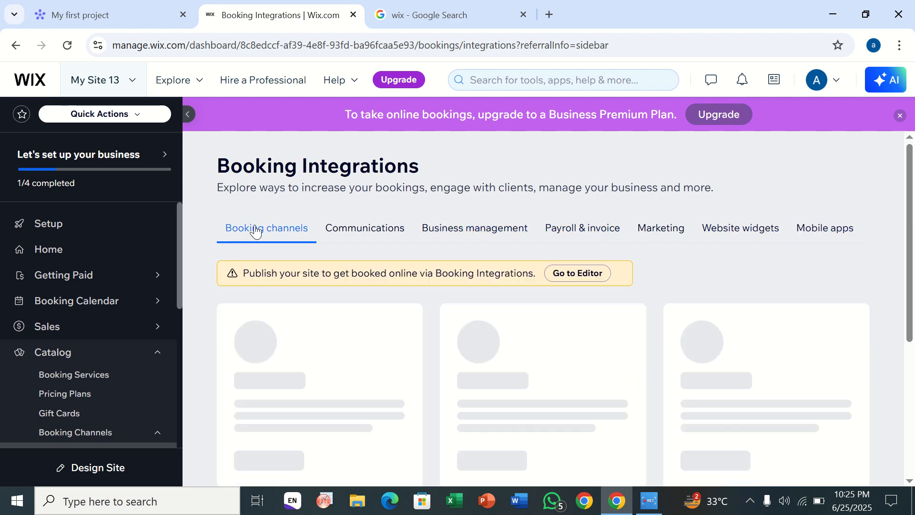
{"action": "left_click", "coordinate": [374, 241]}
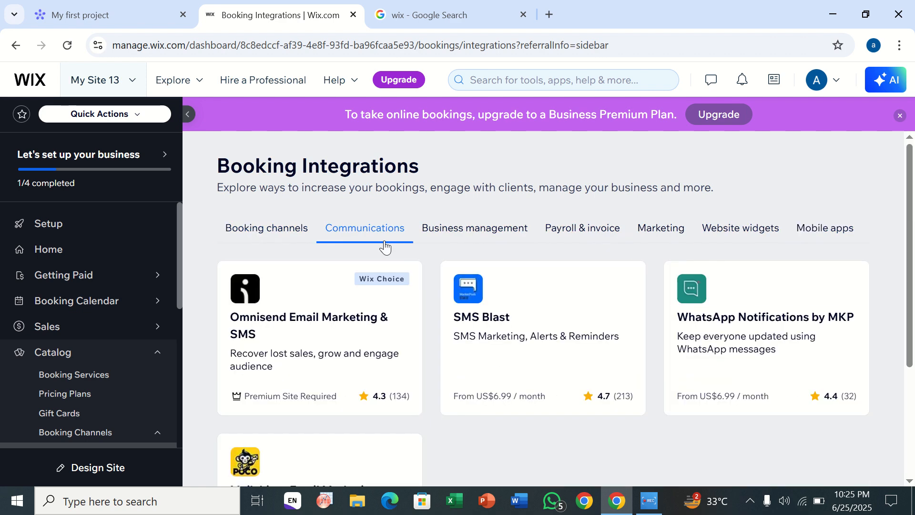
{"action": "left_click", "coordinate": [467, 239]}
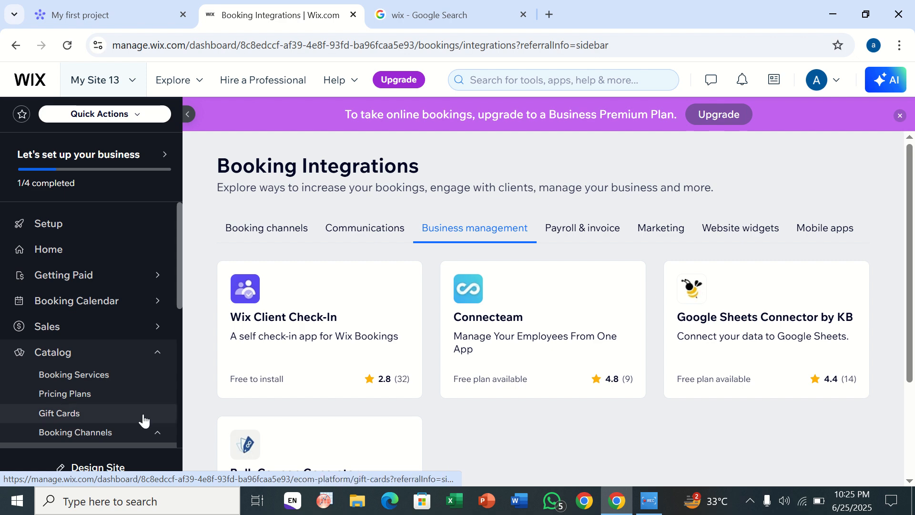
Return to the booking channels integrations and open the site's Home page in the Wix Website Editor to look it over.
{"action": "left_click", "coordinate": [256, 235]}
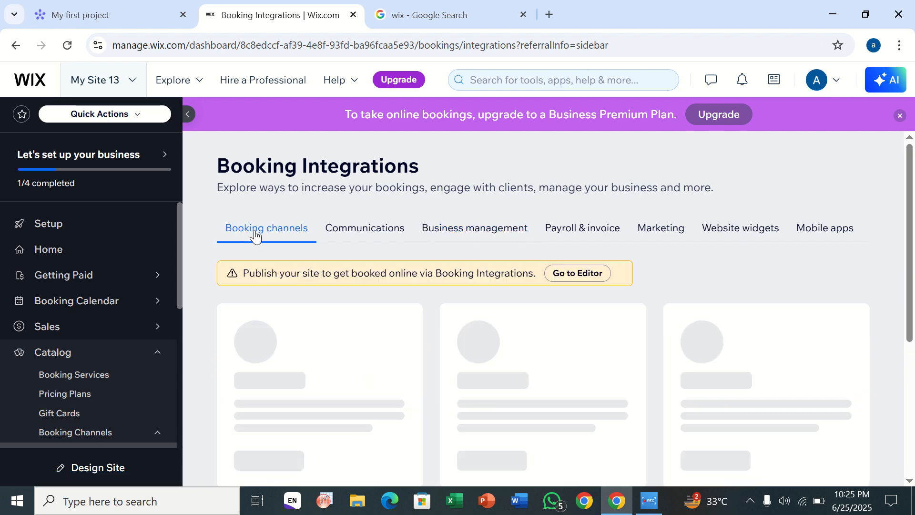
{"action": "scroll", "coordinate": [256, 235], "scroll_direction": "down", "scroll_amount": 5}
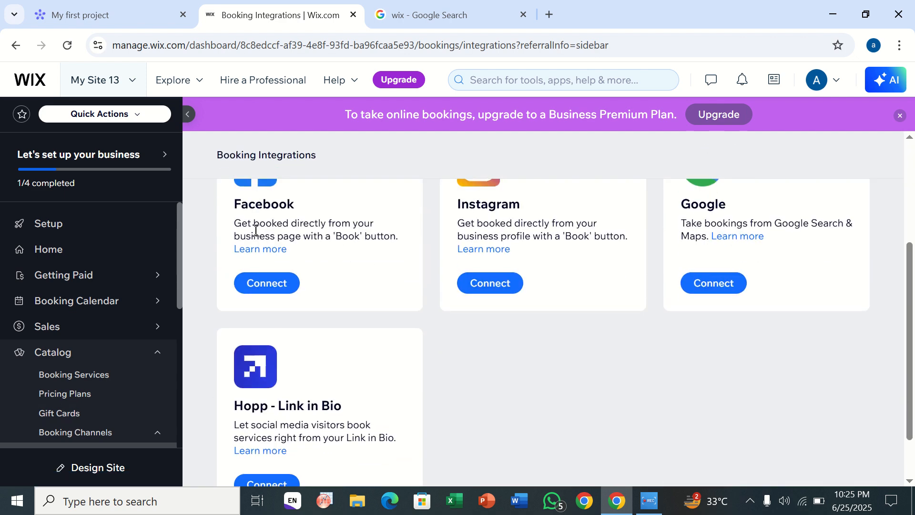
{"action": "scroll", "coordinate": [256, 235], "scroll_direction": "up", "scroll_amount": 5}
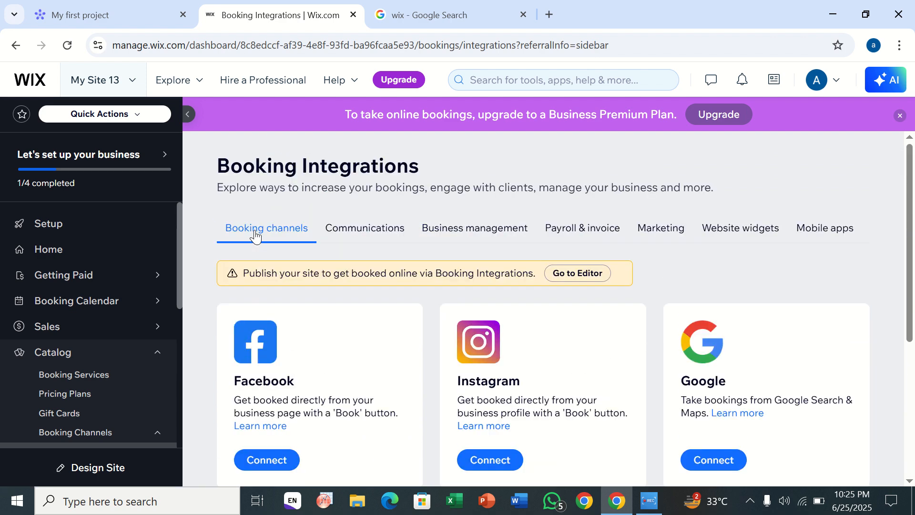
{"action": "left_click", "coordinate": [574, 278]}
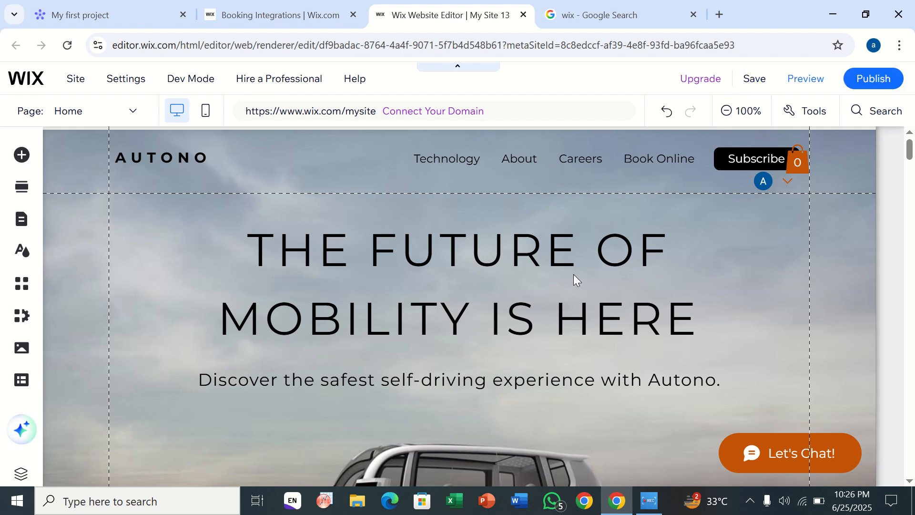
{"action": "scroll", "coordinate": [573, 273], "scroll_direction": "down", "scroll_amount": 15}
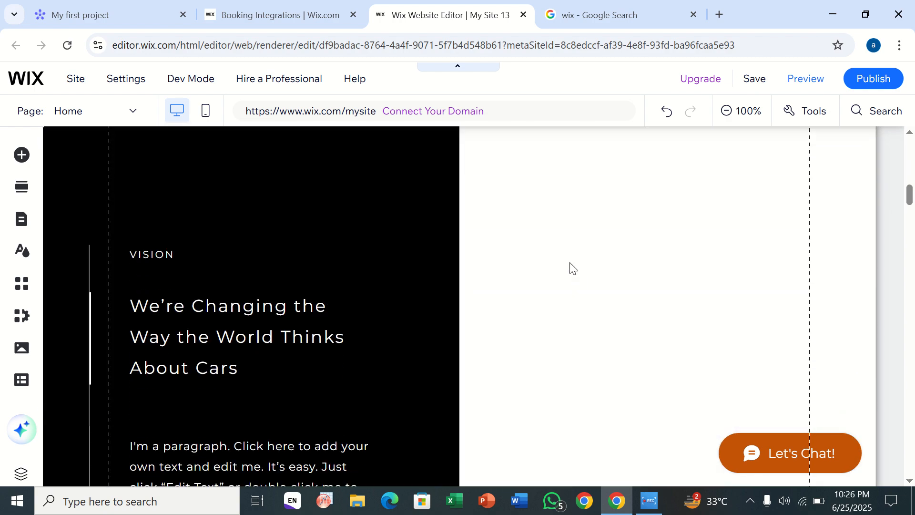
Open the Plans & Pricing page from the site's page list in the editor and dismiss the list.
{"action": "scroll", "coordinate": [570, 263], "scroll_direction": "up", "scroll_amount": 15}
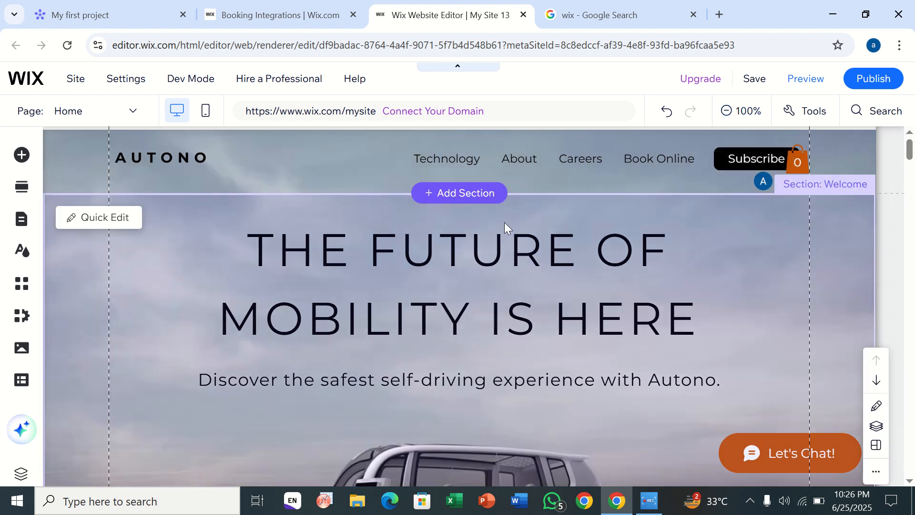
{"action": "left_click", "coordinate": [21, 220]}
{"action": "scroll", "coordinate": [257, 362], "scroll_direction": "down", "scroll_amount": 3}
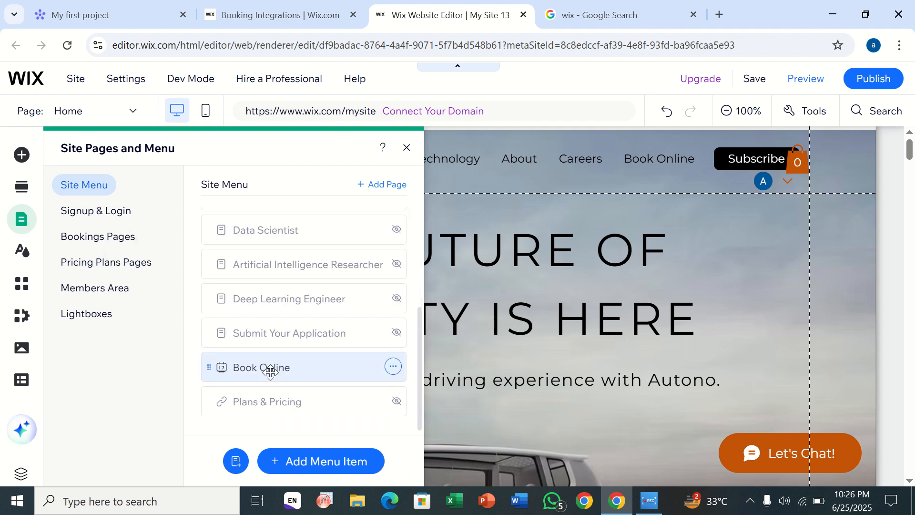
{"action": "left_click", "coordinate": [266, 414]}
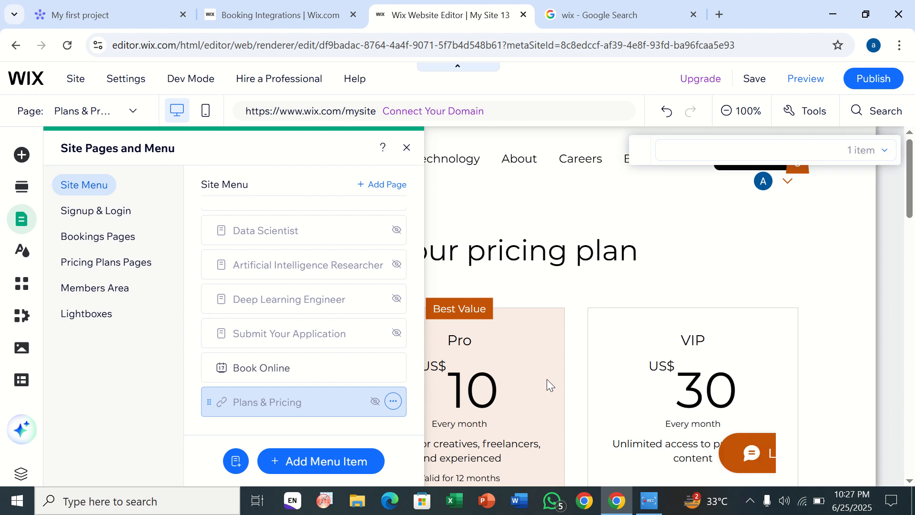
{"action": "left_click", "coordinate": [547, 385]}
Examine the Beginner, Pro and VIP plan cards on the Plans & Pricing page, including their prices and benefits.
{"action": "scroll", "coordinate": [562, 305], "scroll_direction": "down", "scroll_amount": 3}
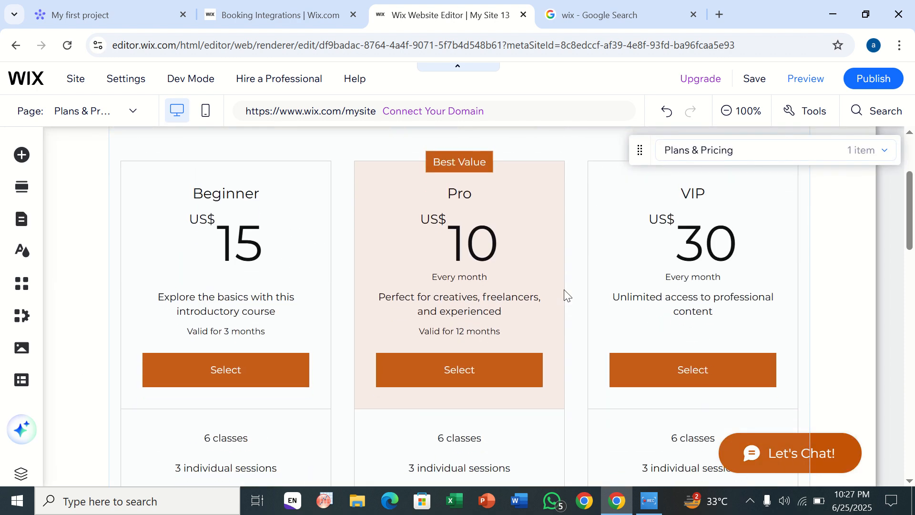
{"action": "scroll", "coordinate": [623, 290], "scroll_direction": "down", "scroll_amount": 2}
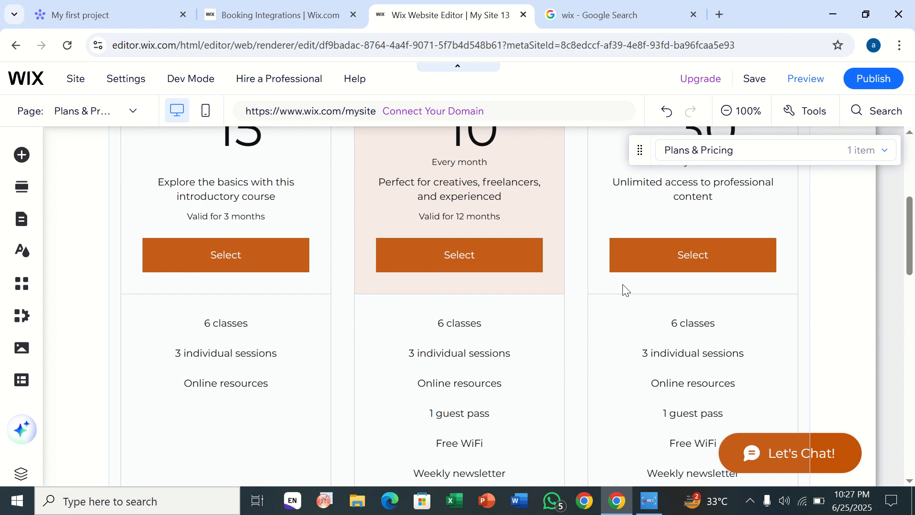
{"action": "scroll", "coordinate": [624, 289], "scroll_direction": "down", "scroll_amount": 5}
{"action": "scroll", "coordinate": [626, 291], "scroll_direction": "down", "scroll_amount": 3}
{"action": "scroll", "coordinate": [627, 291], "scroll_direction": "up", "scroll_amount": 11}
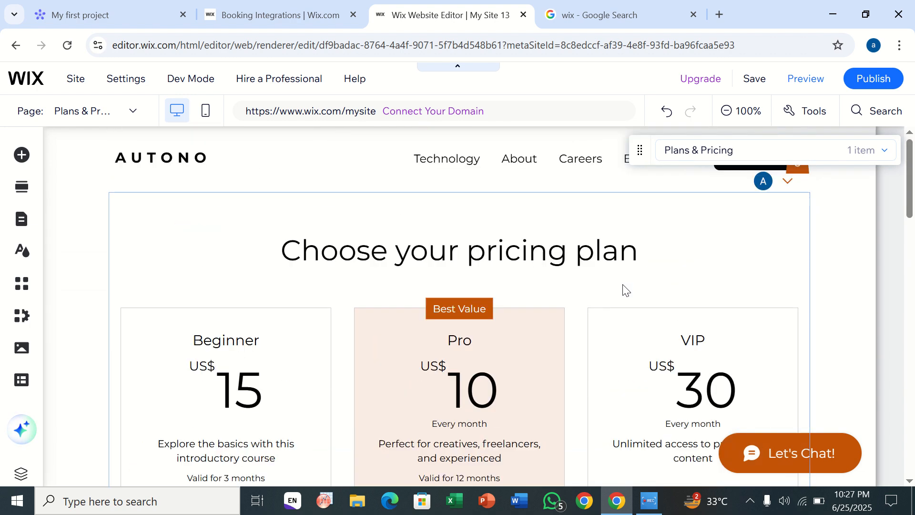
Preview the Plans & Pricing page, look it over down to the footer, and return to the editor.
{"action": "left_click", "coordinate": [784, 84]}
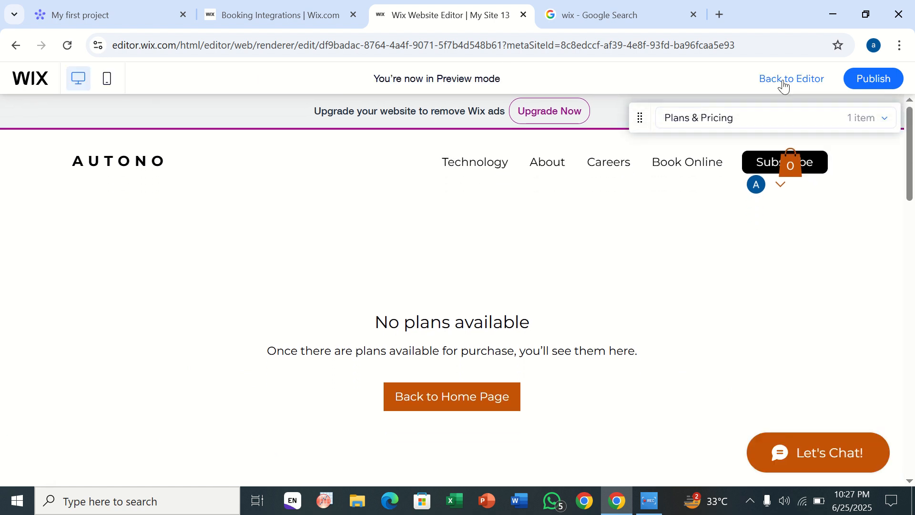
{"action": "scroll", "coordinate": [718, 230], "scroll_direction": "down", "scroll_amount": 10}
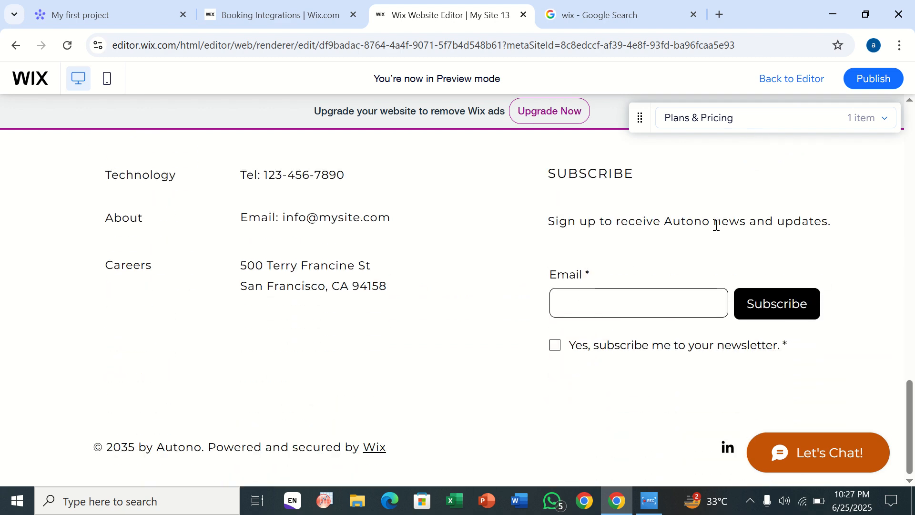
{"action": "scroll", "coordinate": [717, 229], "scroll_direction": "up", "scroll_amount": 10}
{"action": "scroll", "coordinate": [719, 231], "scroll_direction": "up", "scroll_amount": 1}
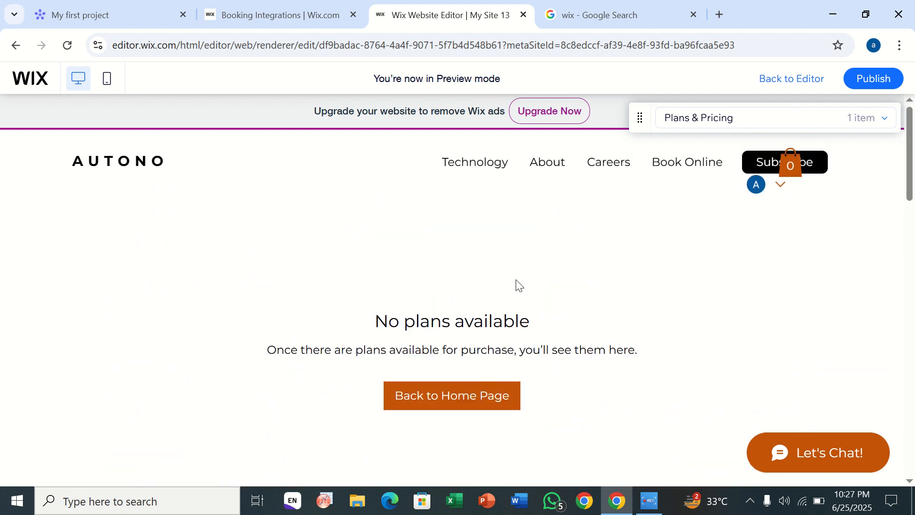
{"action": "left_click_drag", "start_coordinate": [432, 415], "coordinate": [422, 409]}
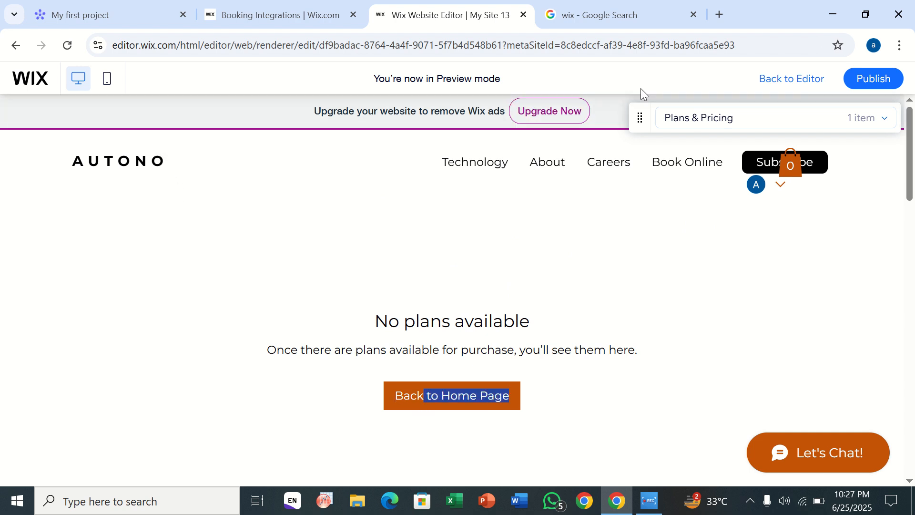
{"action": "left_click", "coordinate": [788, 85]}
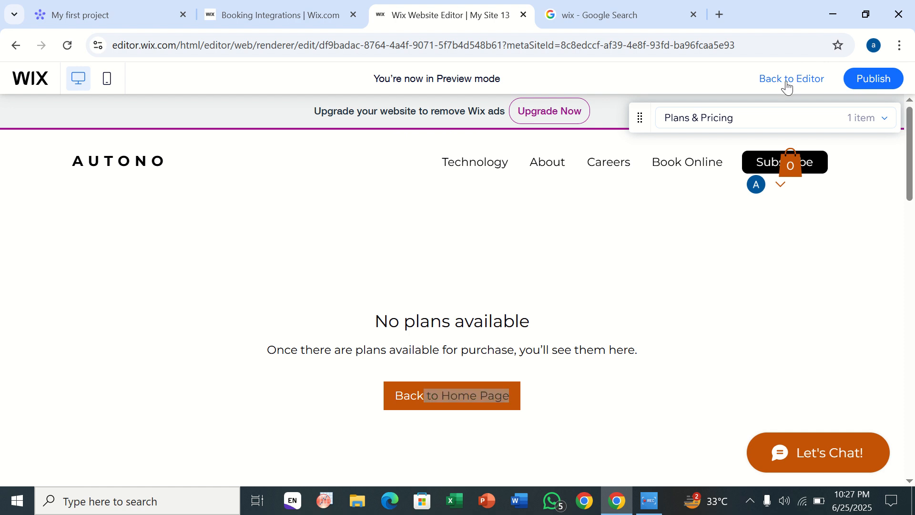